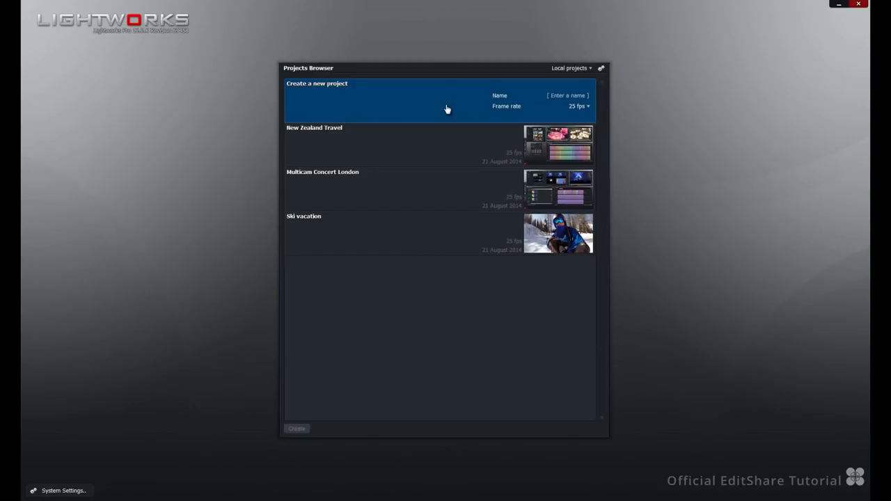
key(Down)
key(Down)
key(Down)
key(Up)
key(Up)
key(Up)
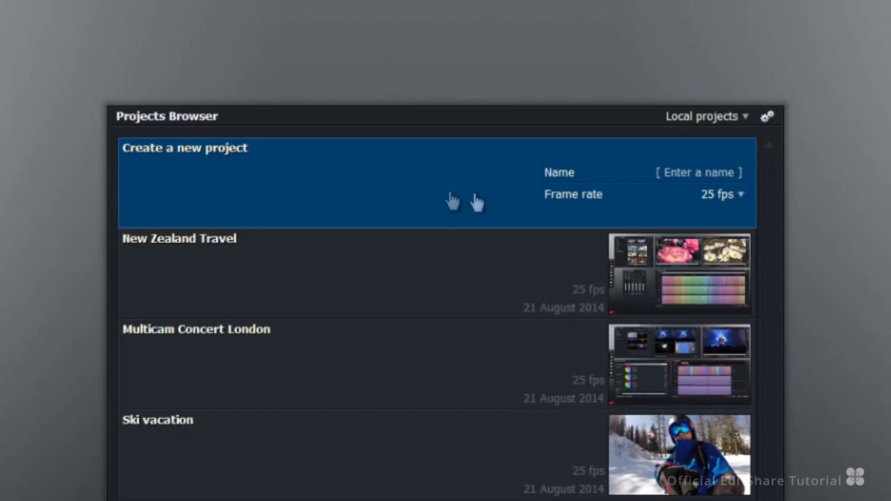
Create a new project named Quickstart with a frame rate of 25 fps.
text(Qu)
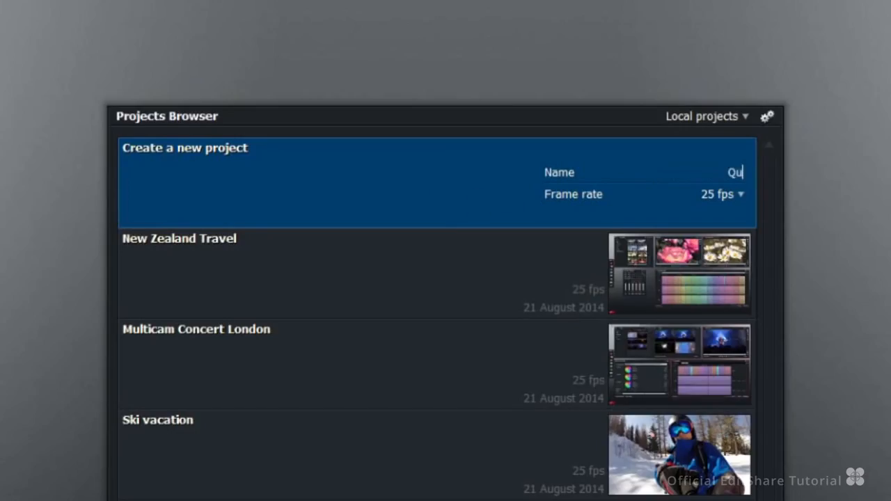
text(ickstart)
click(731, 196)
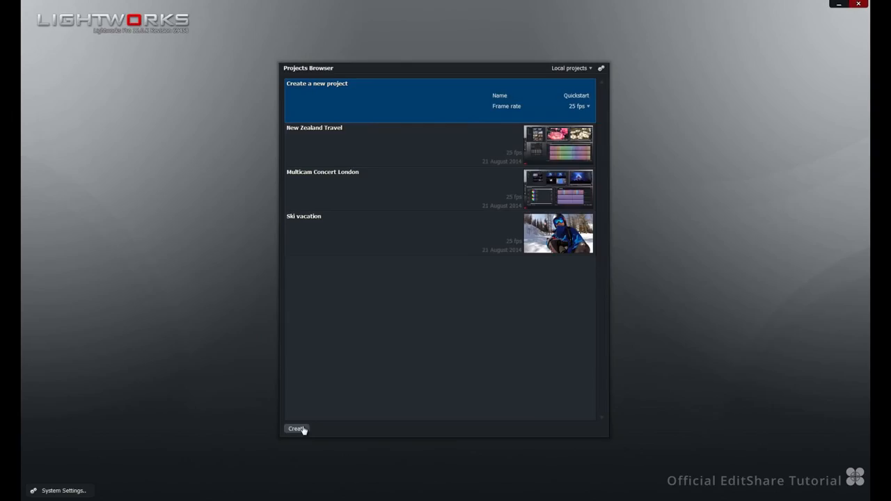
click(303, 429)
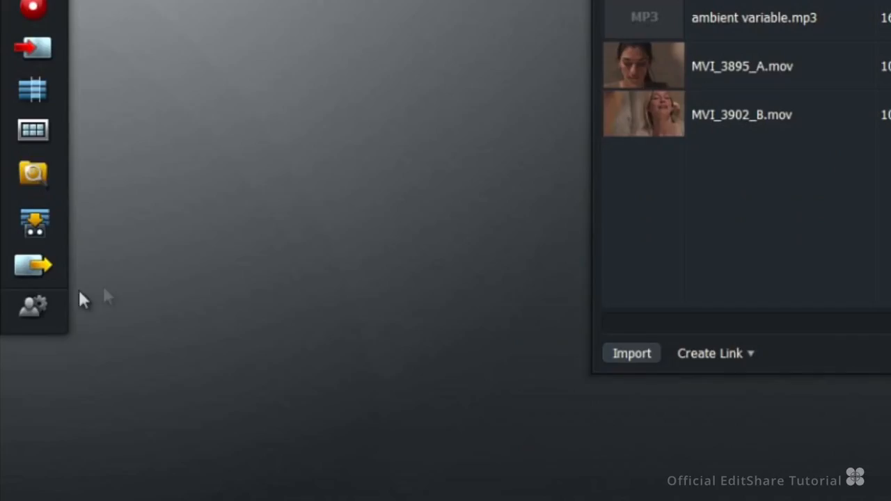
Open the preferences and examine the available playback controls options.
click(35, 307)
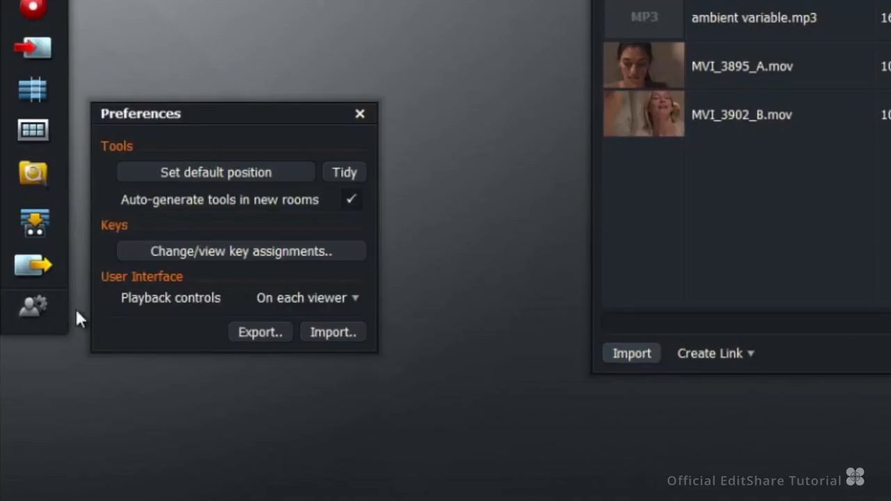
click(324, 303)
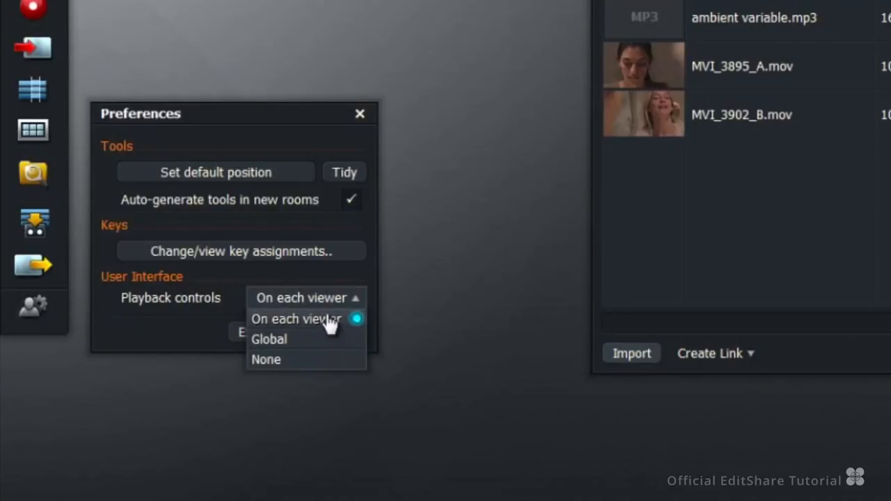
click(191, 346)
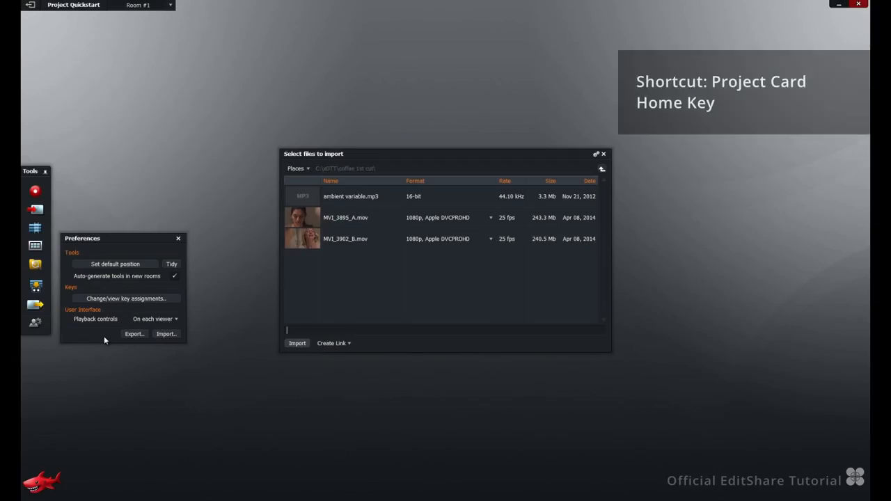
Browse the importable preference files, selecting avid.prefs and Final Cut Pro.prefs in turn.
click(166, 335)
click(379, 214)
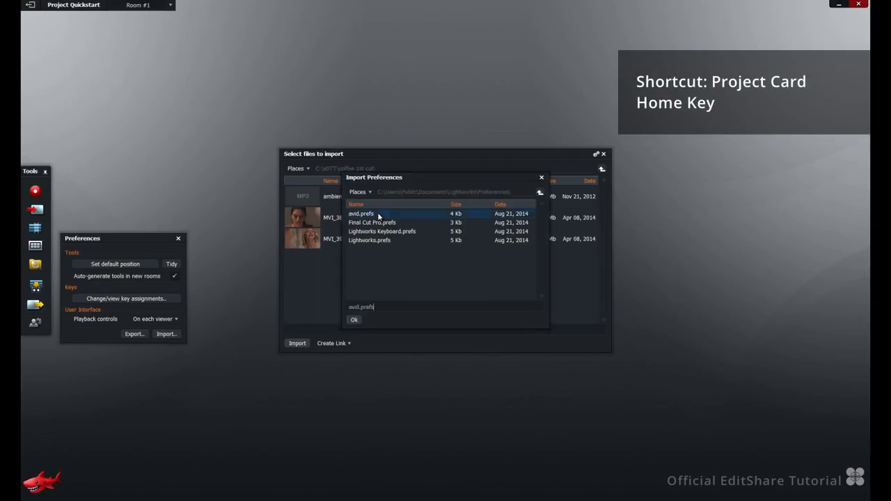
click(379, 224)
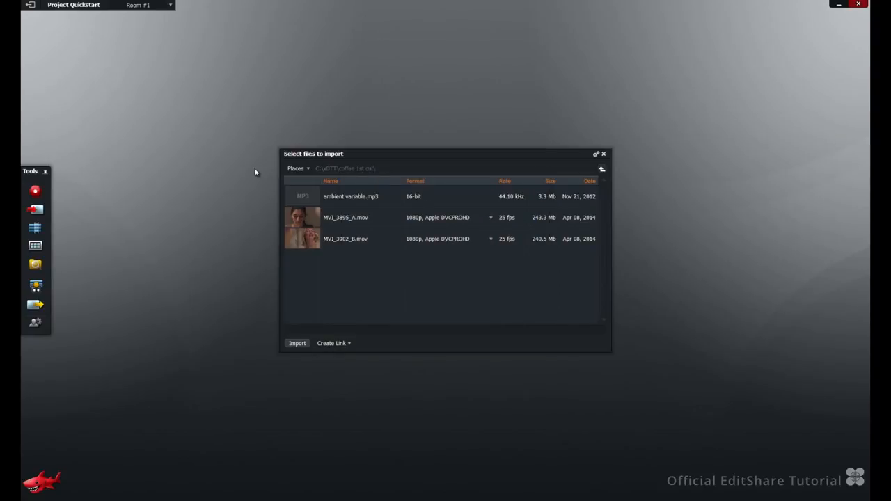
Import MVI_3895_A.mov and MVI_3902_B.mov as links, checking the import method and video transcoding options first.
click(298, 218)
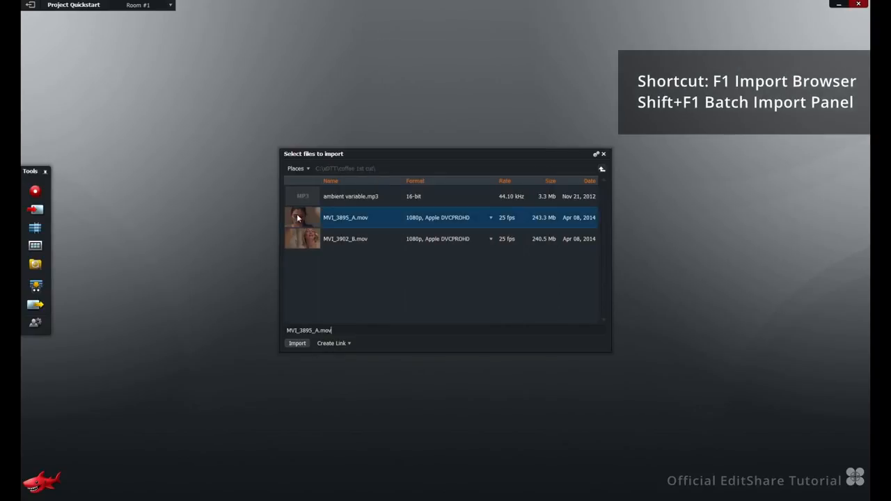
shift+click(307, 240)
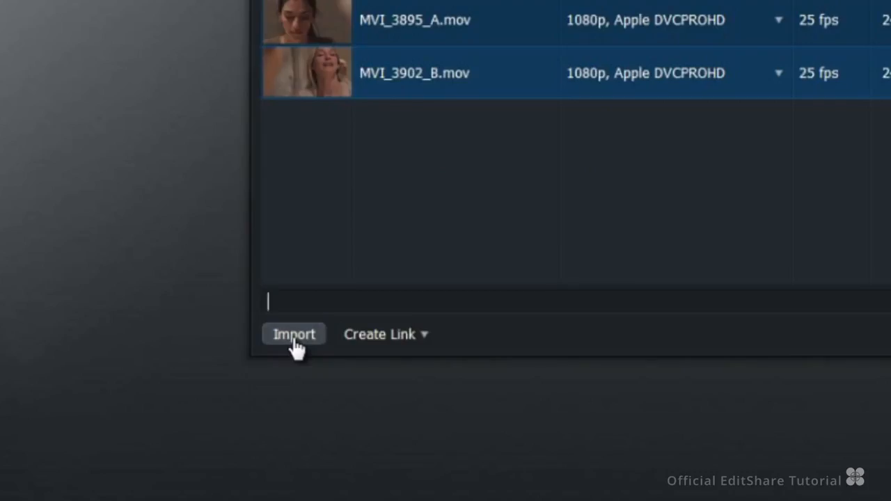
click(385, 336)
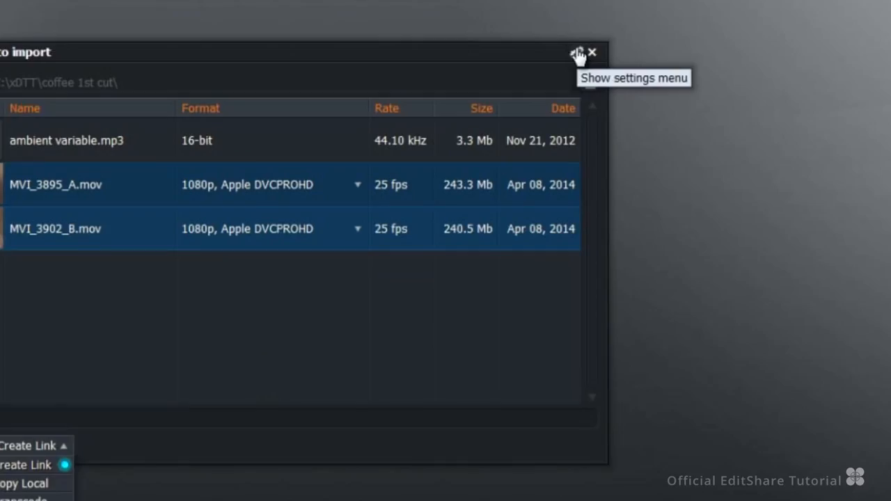
click(596, 155)
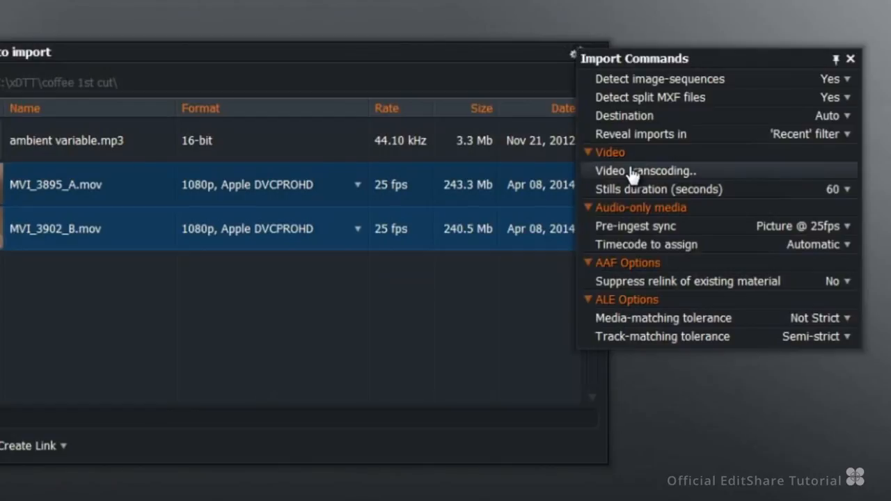
click(634, 174)
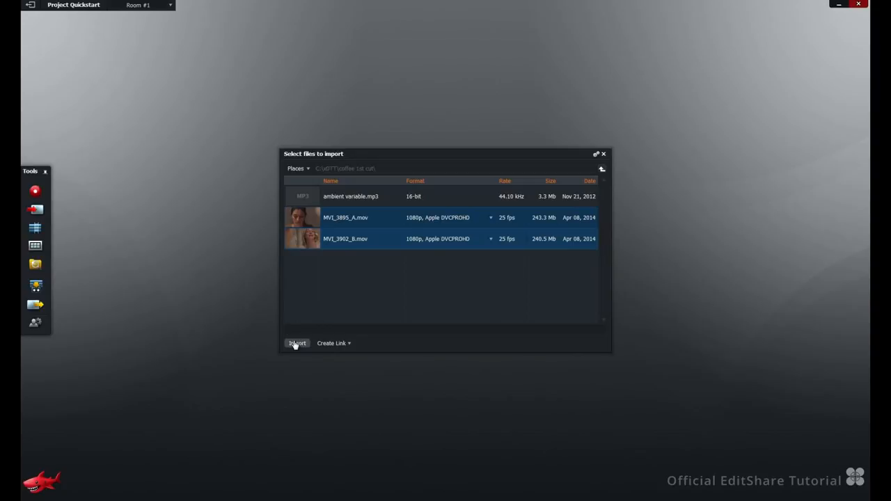
click(296, 343)
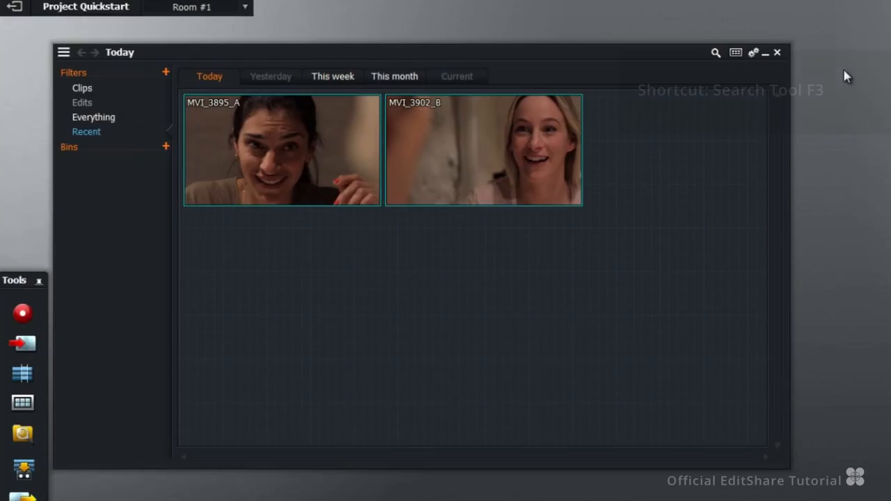
Cycle the imported clips between tile and list display and examine their metadata columns.
click(736, 53)
click(736, 56)
click(735, 55)
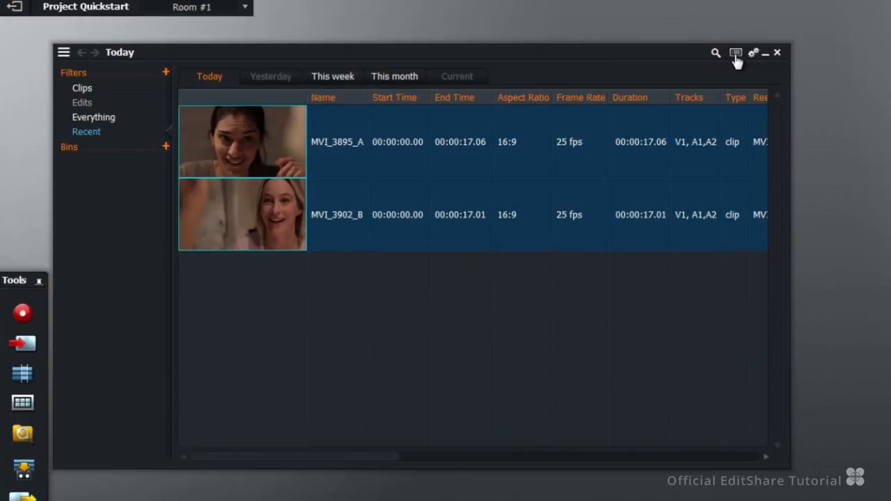
drag(383, 461, 737, 476)
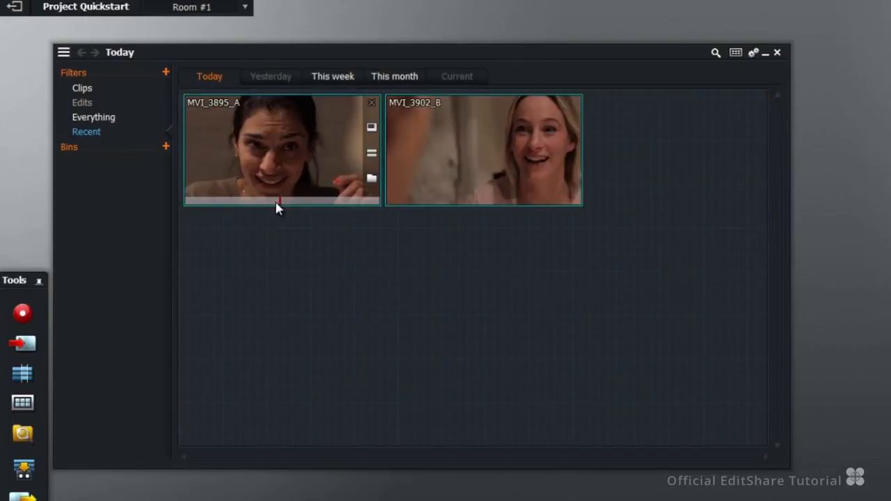
Preview MVI_3895_A and MVI_3902_B by scrubbing through their thumbnails.
drag(276, 202, 319, 201)
mouse_move(415, 199)
mouse_down()
mouse_move(529, 201)
mouse_move(431, 202)
mouse_up()
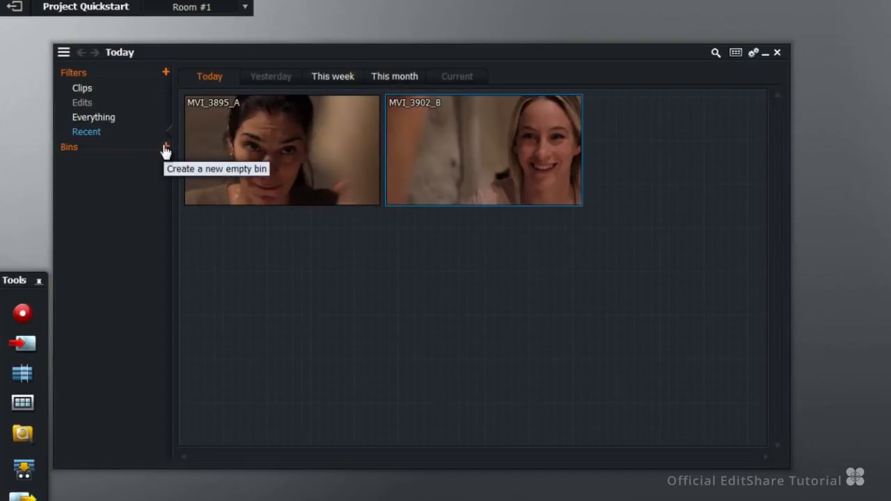
Create a new empty bin and name it FIRST CUTS.
click(166, 148)
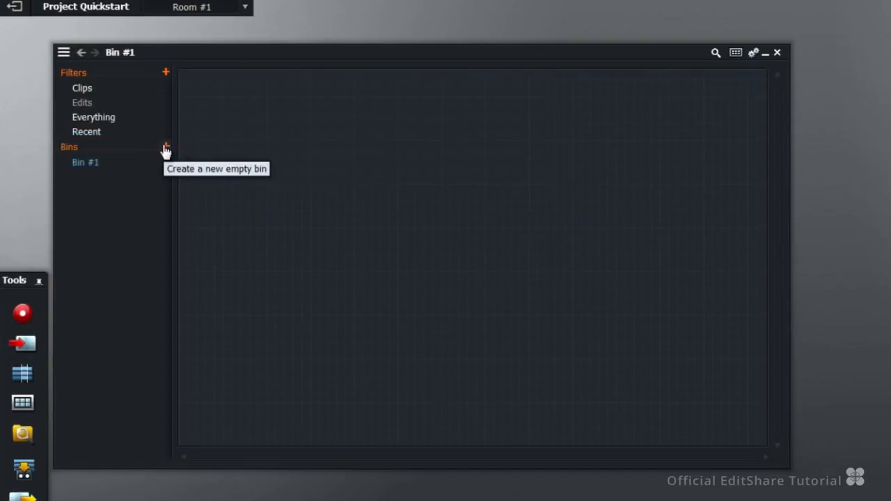
text(FIRST C)
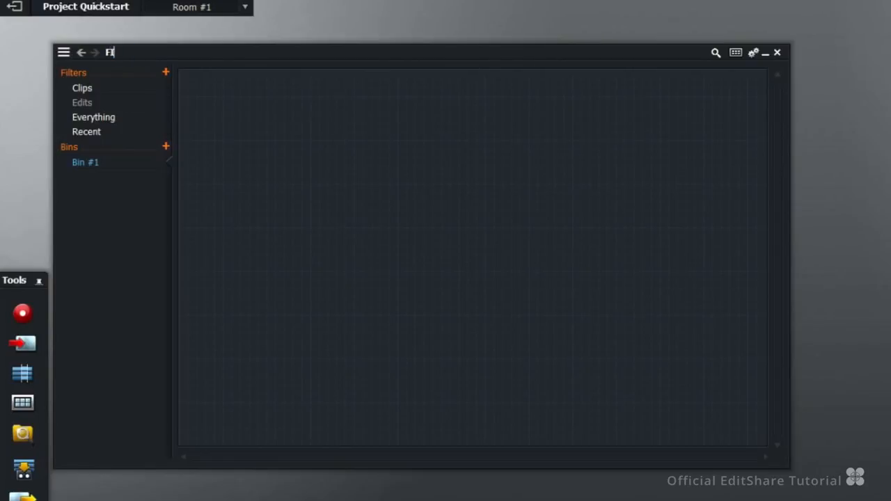
text(UTS)
key(Return)
Add the two recently imported clips to the FIRST CUTS bin and open that bin.
click(86, 131)
drag(299, 247, 145, 162)
click(144, 162)
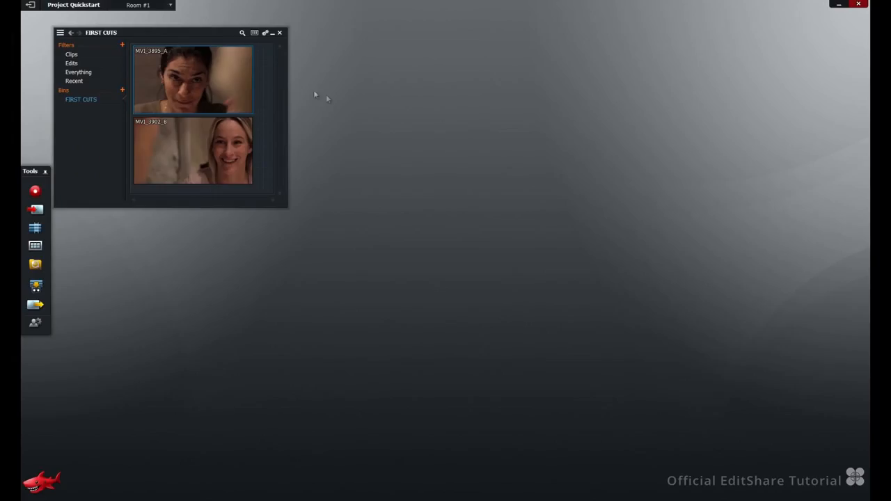
Open the MVI_3895_A clip from the FIRST CUTS bin in a viewer.
mouse_move(247, 71)
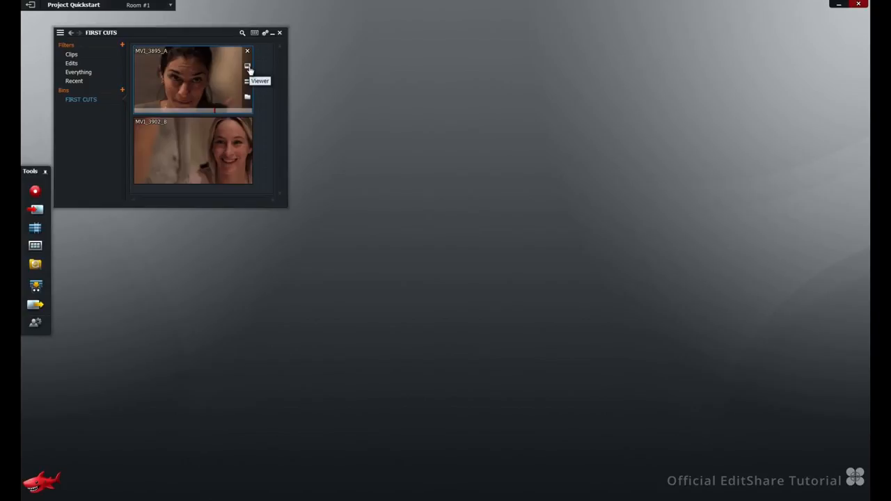
click(248, 68)
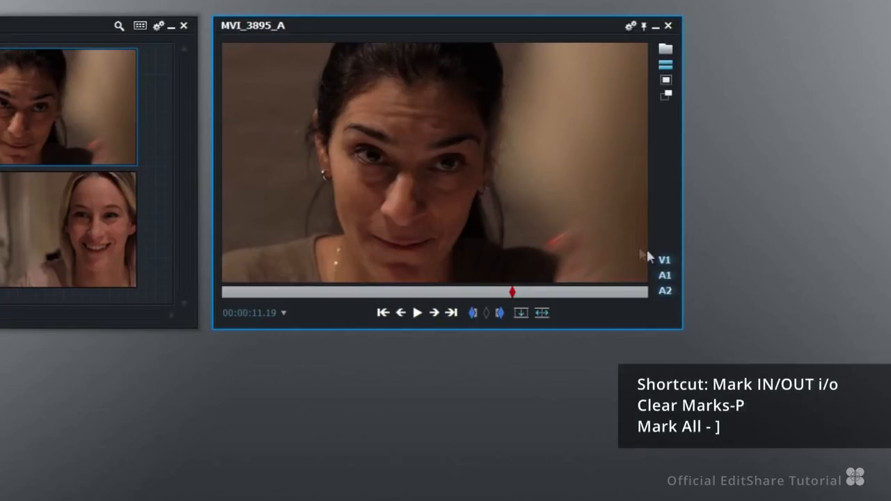
Deselect the V1, A1 and A2 tracks of MVI_3895_A and select them again.
click(669, 262)
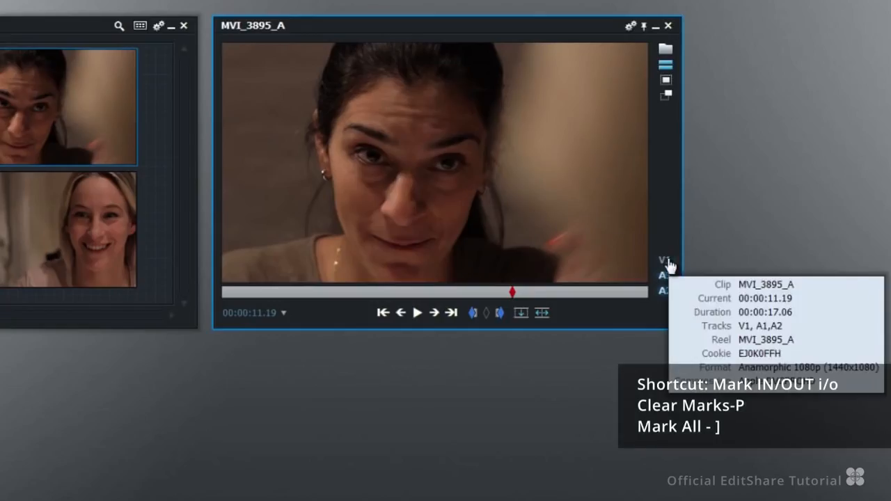
click(670, 277)
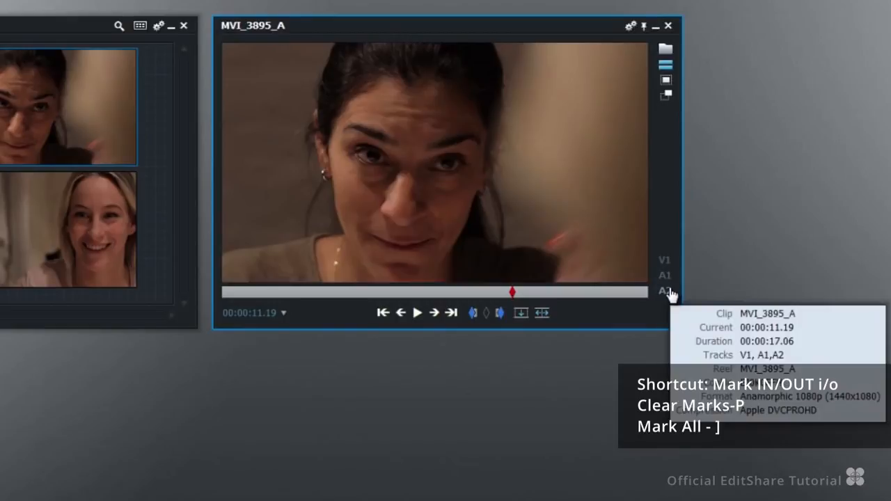
click(670, 277)
click(667, 263)
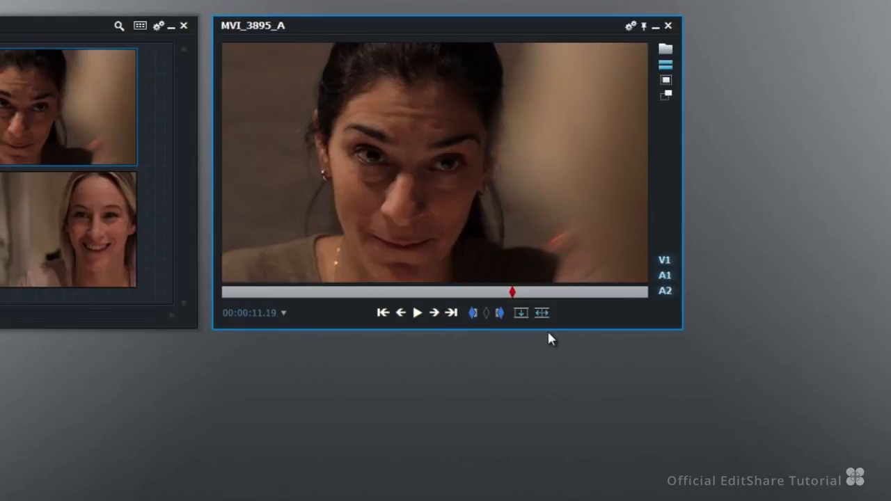
Examine the timecode and reel labels of MVI_3895_A and close them.
click(284, 315)
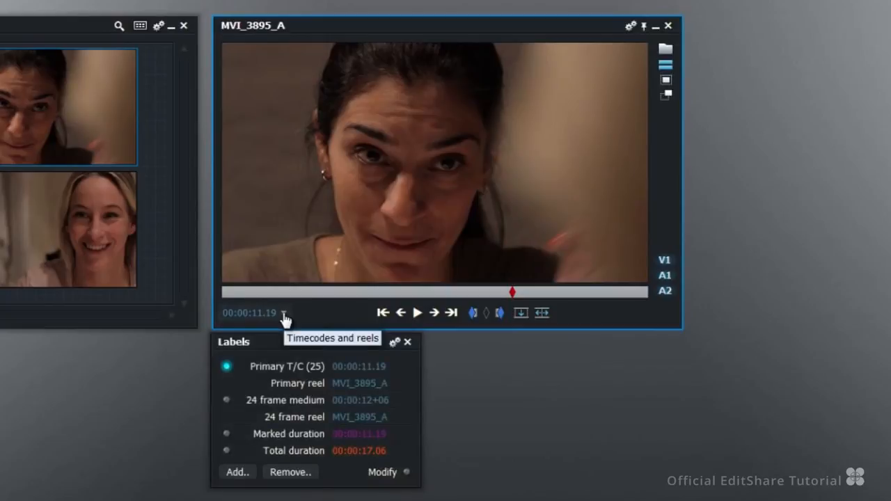
click(407, 341)
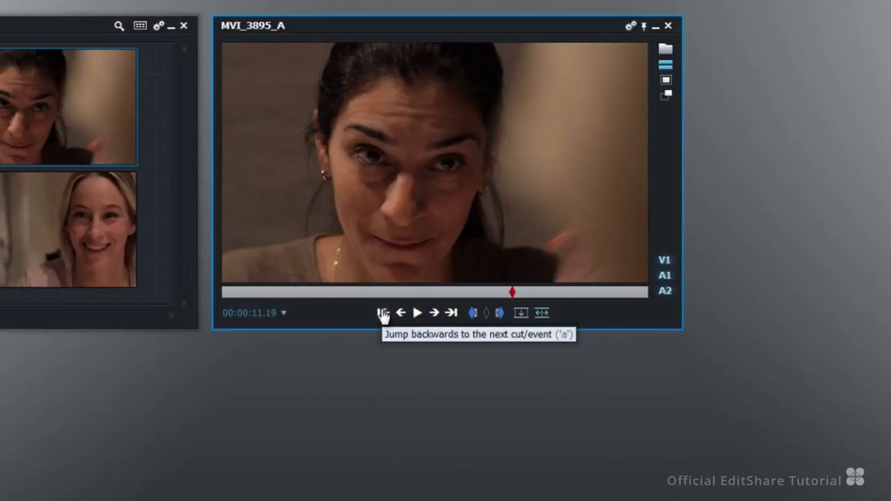
Play MVI_3895_A from its beginning to 00:00:02.11 and set the in mark there.
click(383, 314)
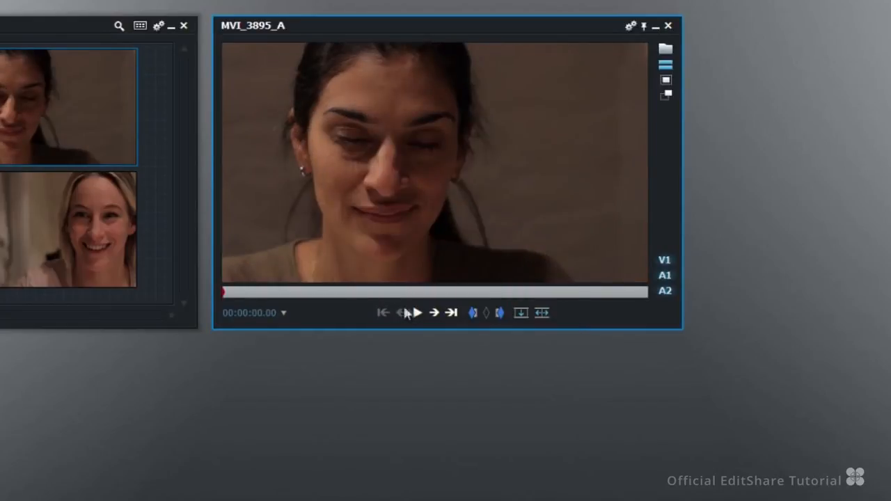
click(418, 314)
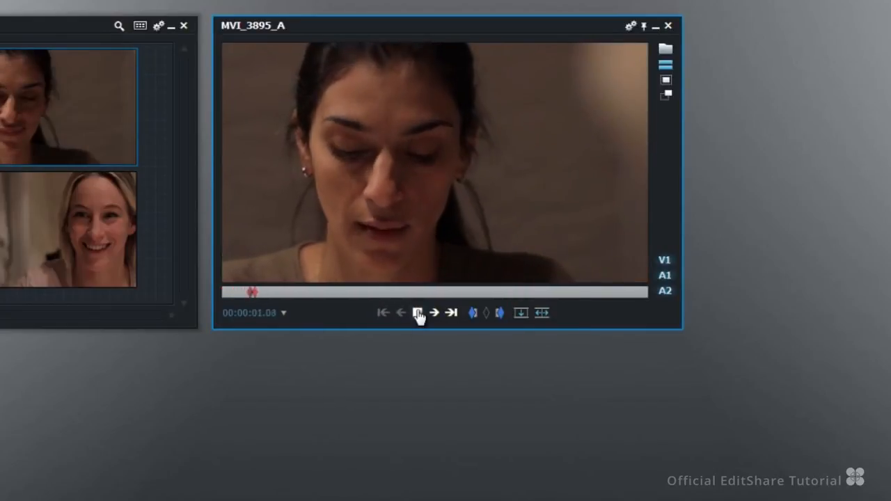
click(418, 314)
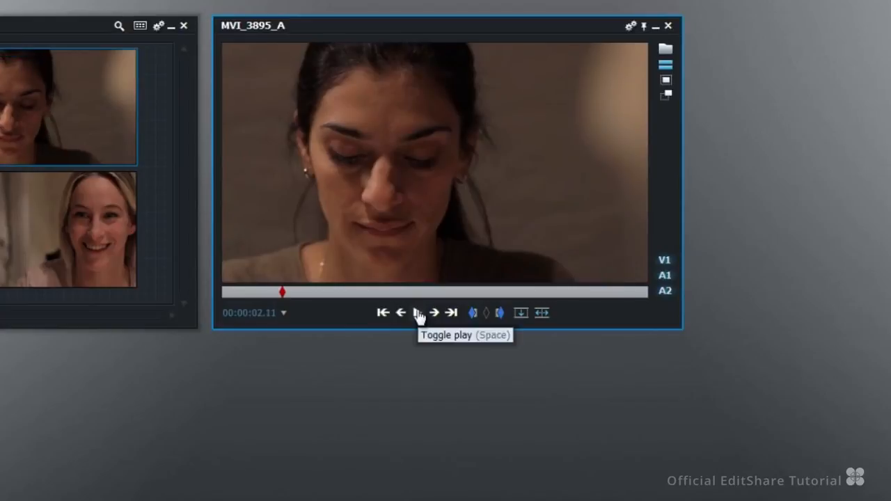
click(473, 313)
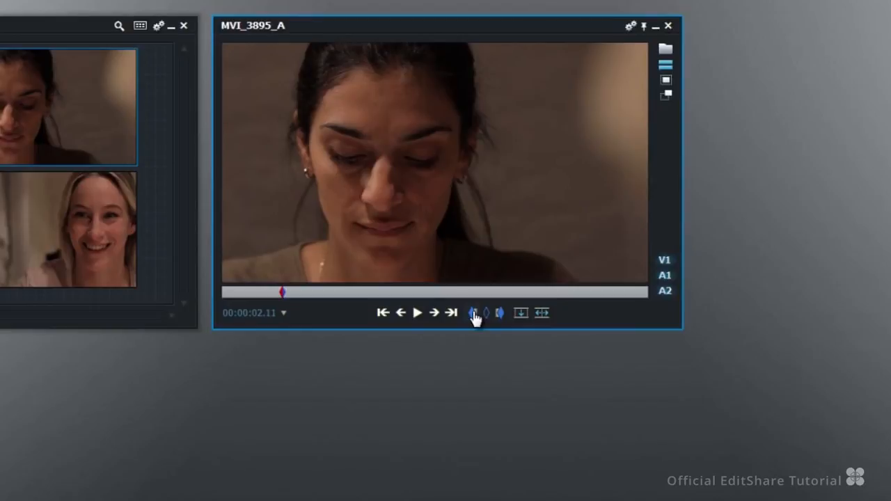
Play on to 00:00:06.12 to extend the marked section and swap the two marks.
click(418, 313)
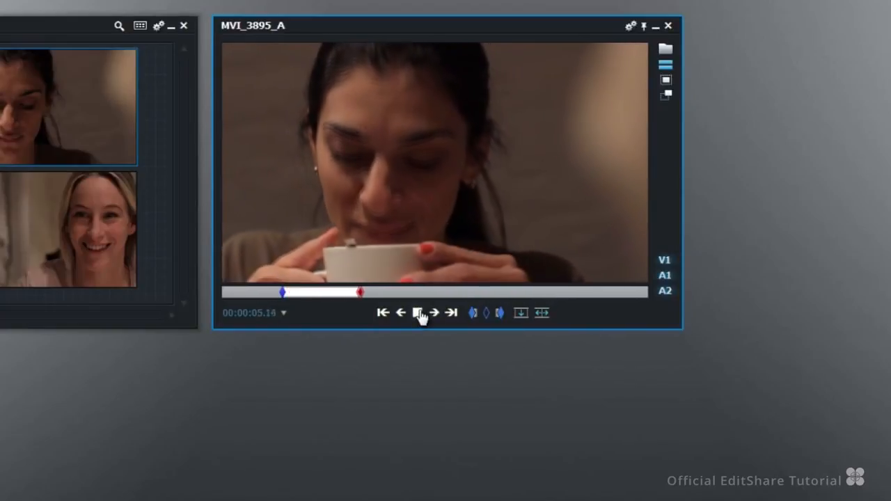
click(419, 313)
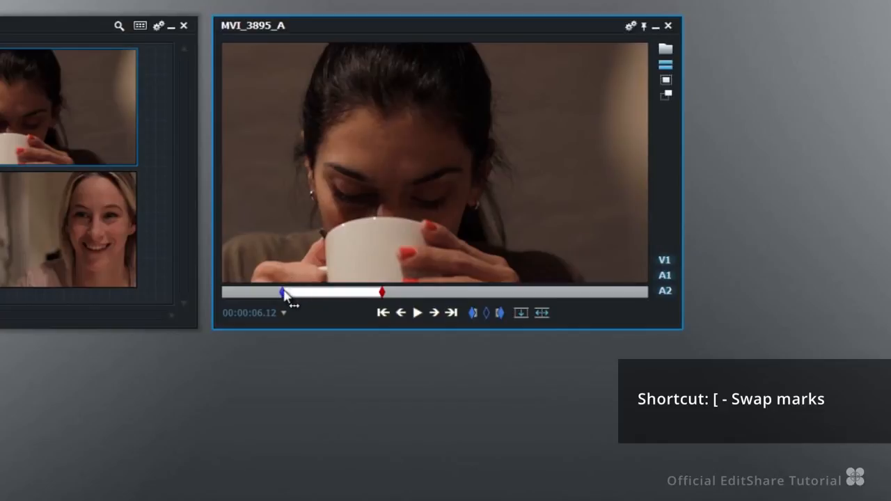
key(bracketleft)
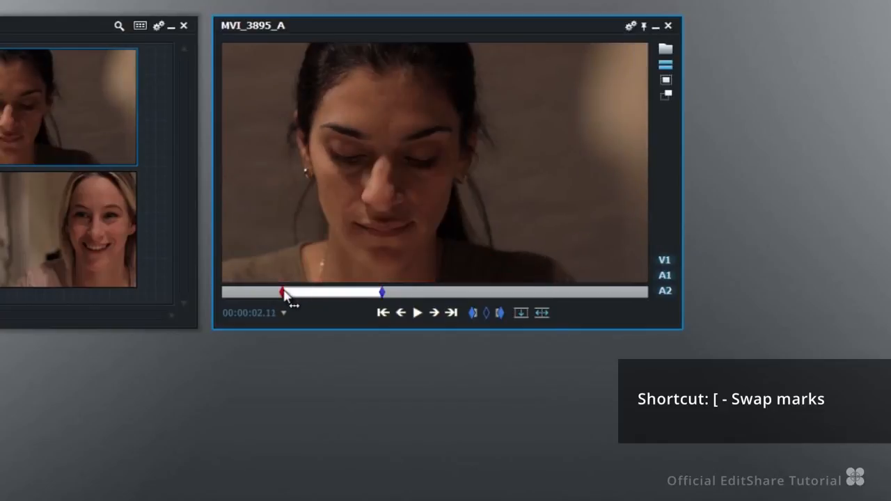
Play MVI_3895_A on from the mark, stop, and step back through it frame by frame.
click(418, 314)
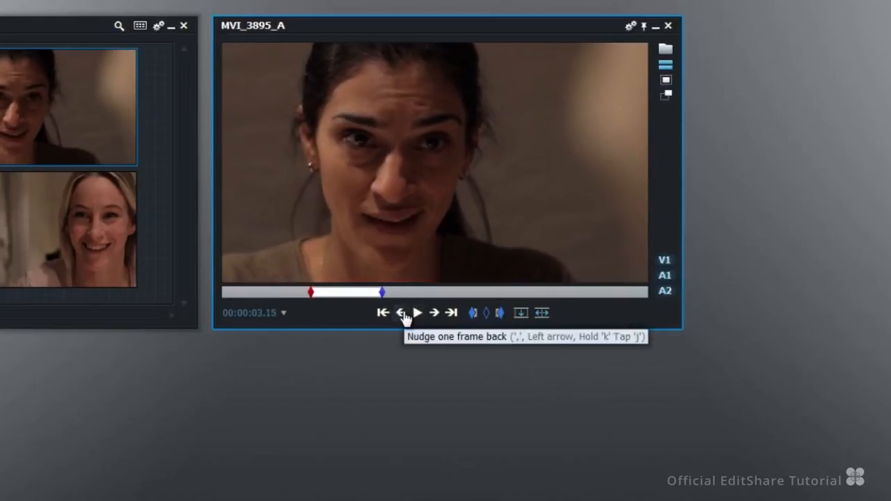
click(402, 314)
click(402, 313)
click(402, 314)
click(402, 313)
click(402, 314)
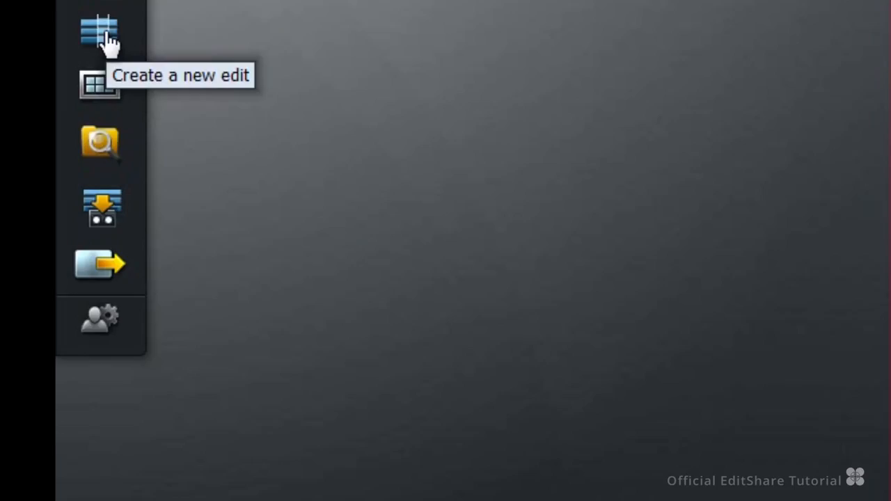
Open the new edit settings and examine the lengths available for a new edit.
right_click(108, 43)
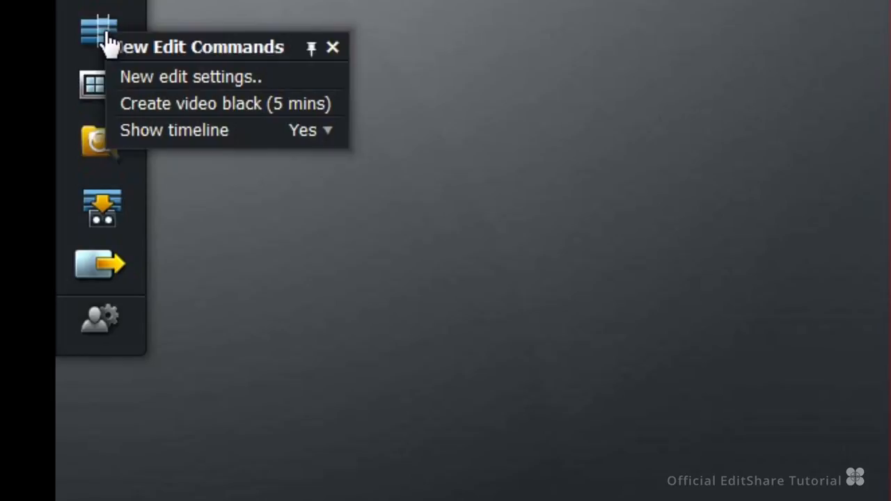
click(140, 87)
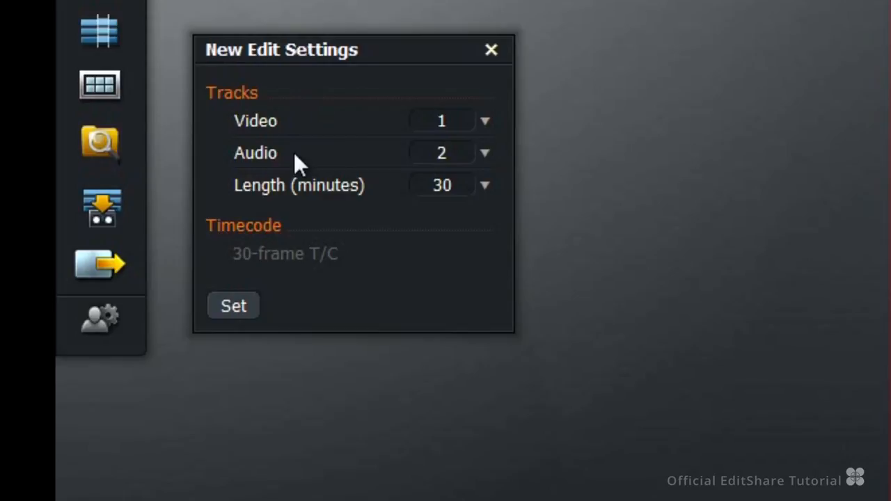
click(486, 187)
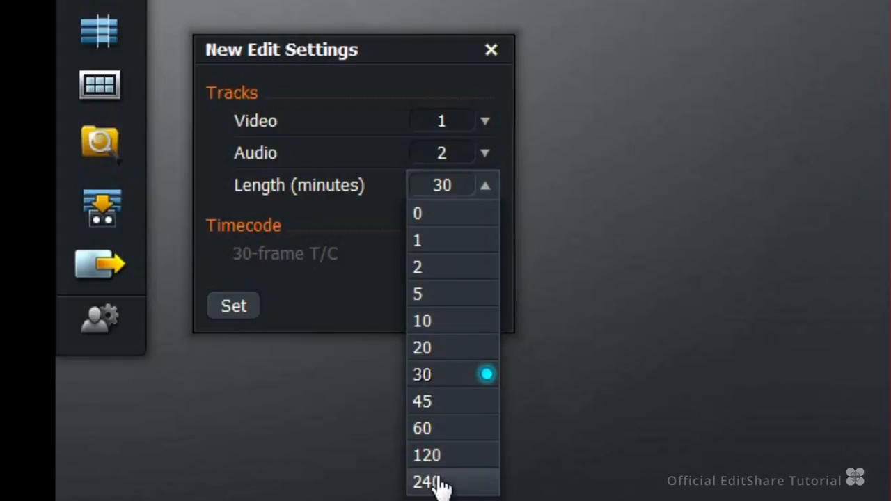
click(372, 387)
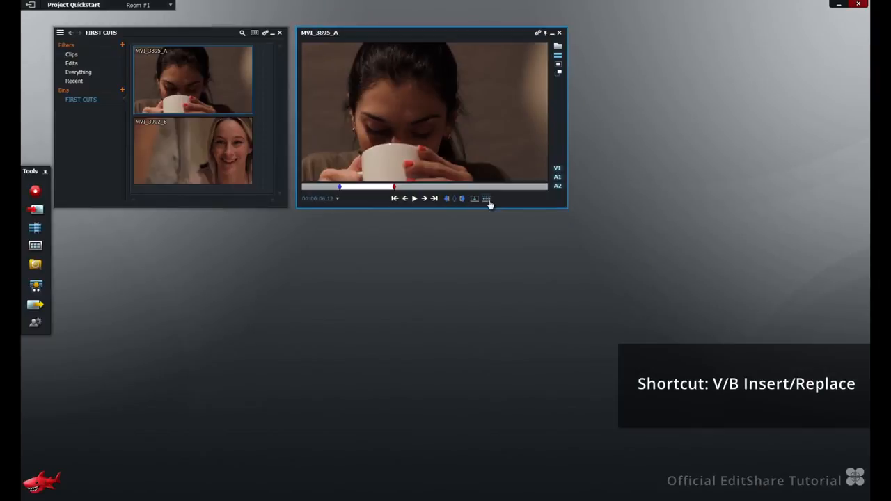
Insert the marked section of MVI_3895_A into a new edit and name the edit CUT ONE.
click(487, 199)
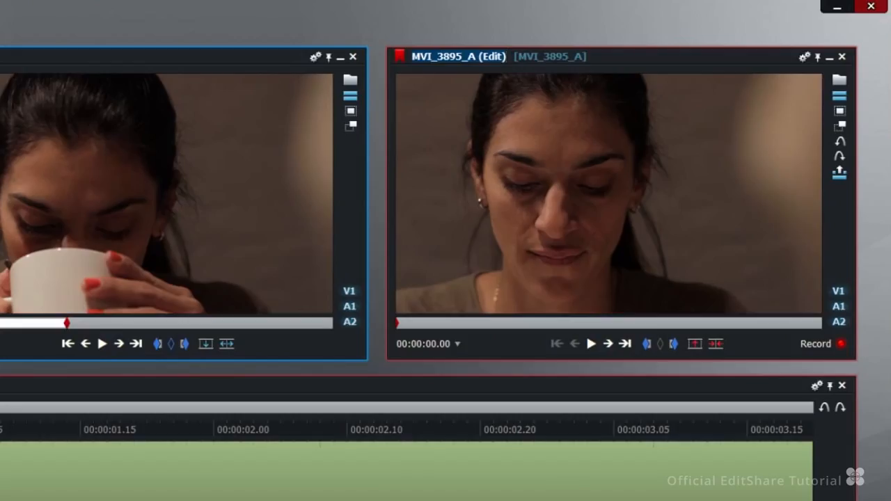
text(CUT ONE)
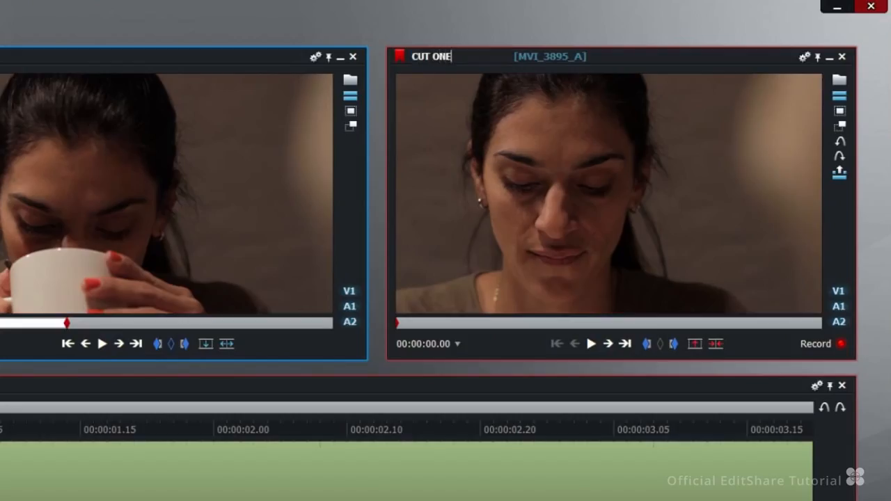
key(Return)
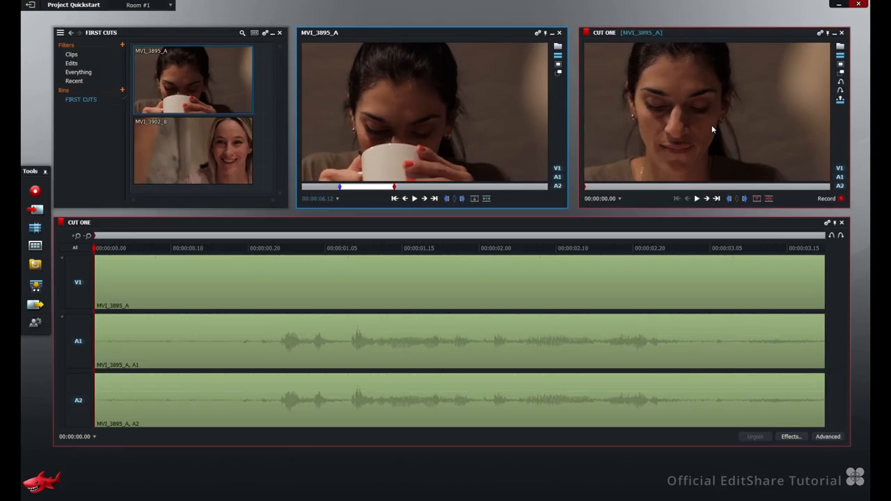
Load MVI_3902_B in the source viewer, play it from its beginning to 00:00:05.13 and set the in mark there.
mouse_move(198, 143)
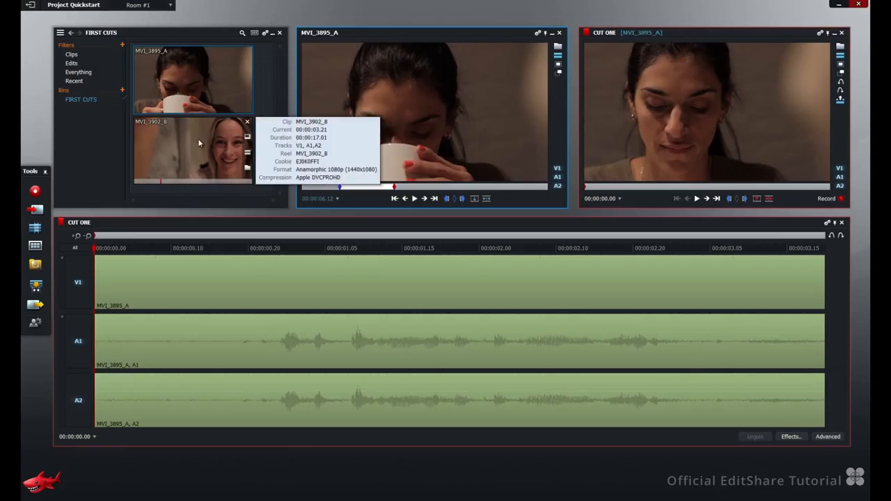
drag(199, 143, 425, 104)
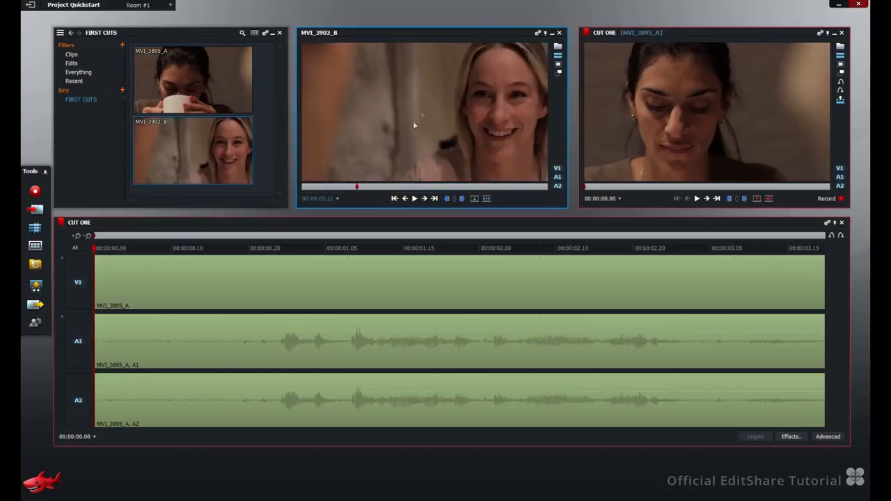
click(395, 199)
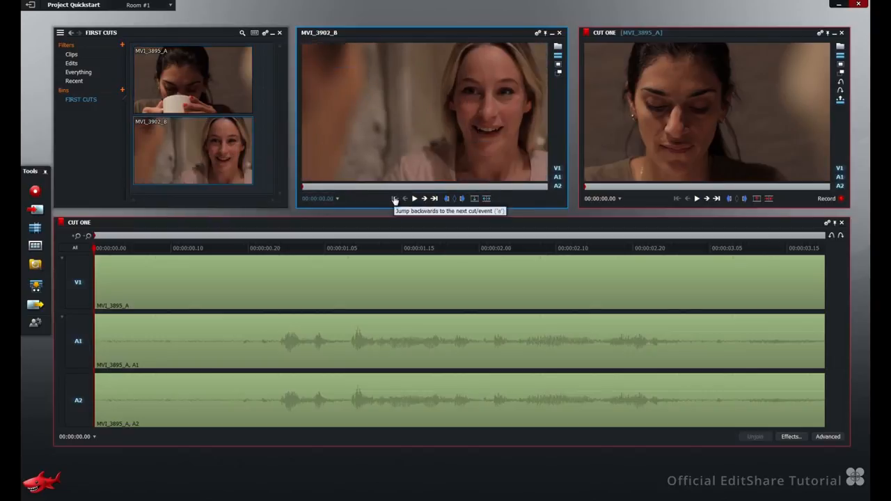
click(415, 200)
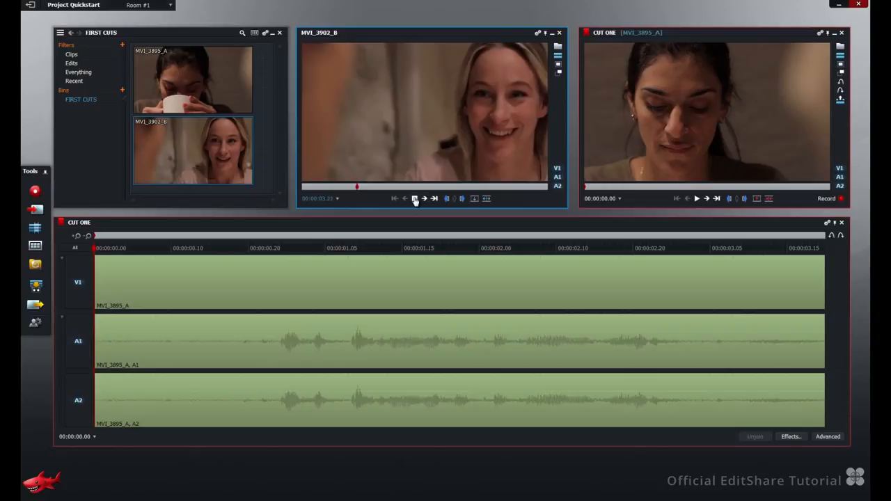
click(415, 199)
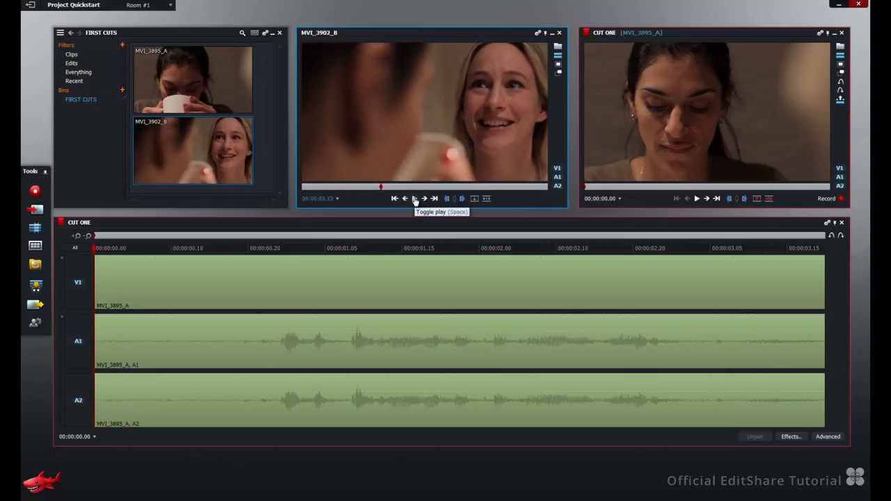
click(446, 199)
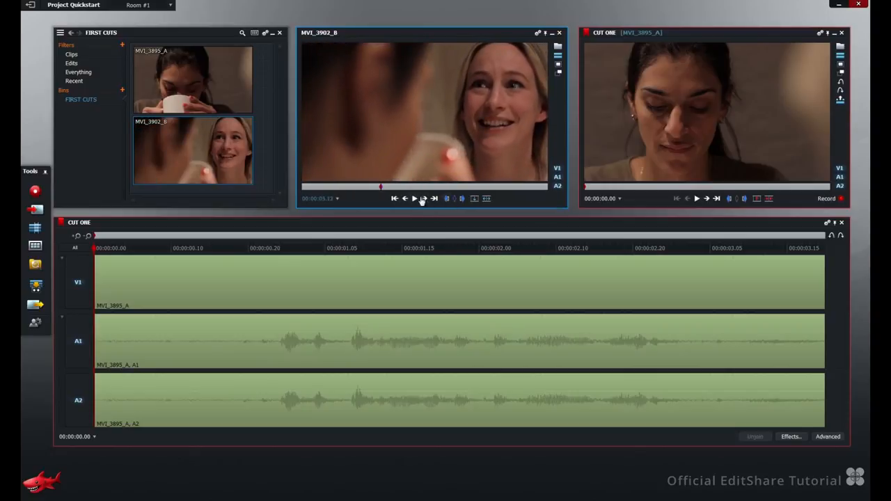
Play MVI_3902_B on to extend the marked section and insert that section at the end of CUT ONE.
click(415, 199)
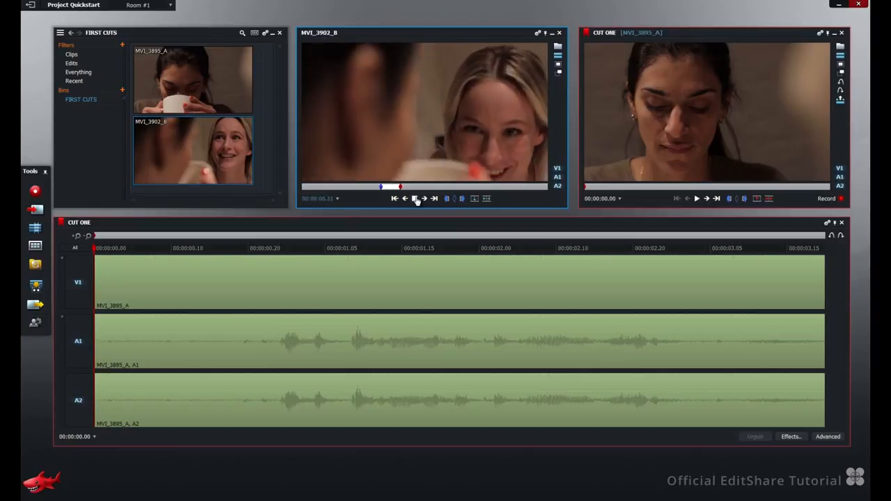
click(415, 199)
drag(251, 248, 830, 251)
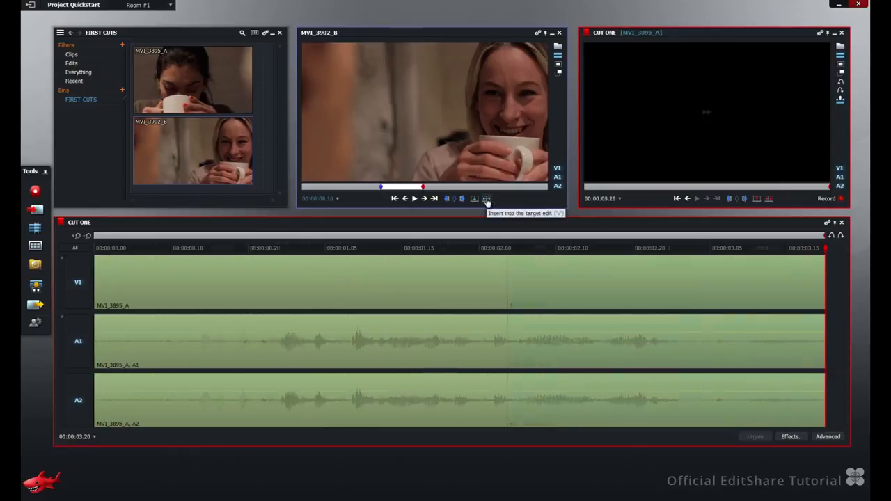
click(487, 199)
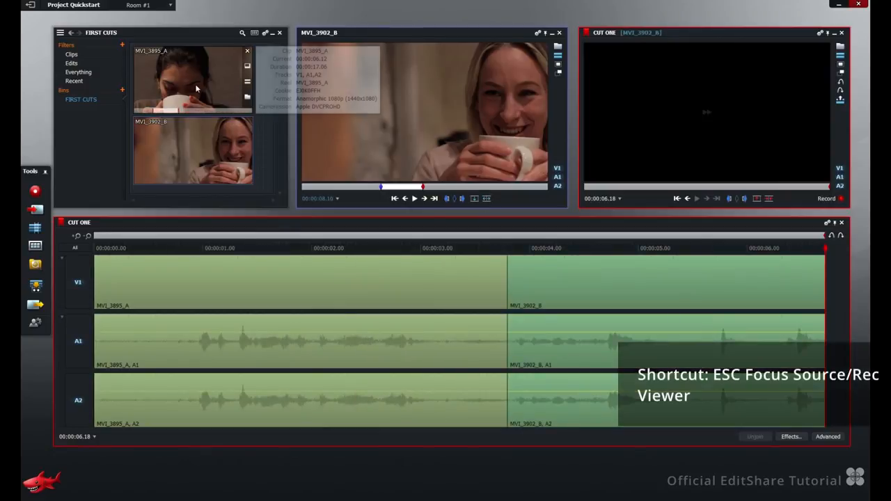
Load MVI_3895_A in the source viewer, clear its marks and set a new mark at 00:00:07.15.
drag(198, 91, 388, 118)
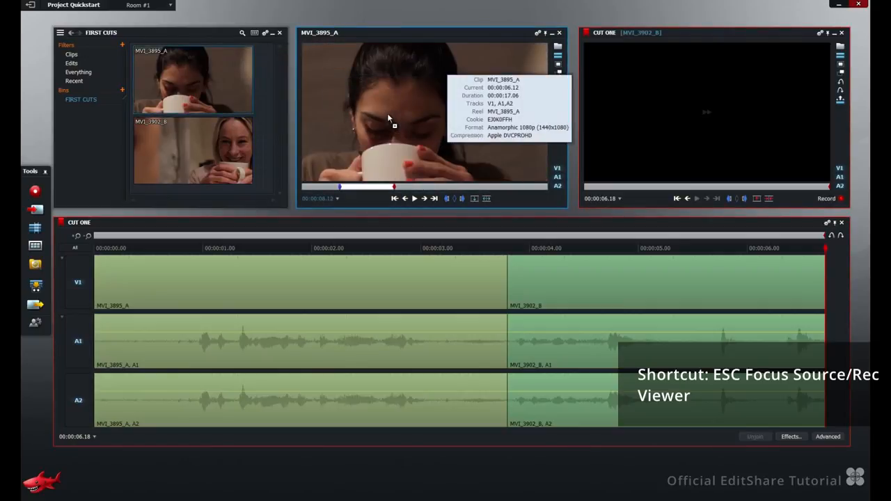
click(456, 199)
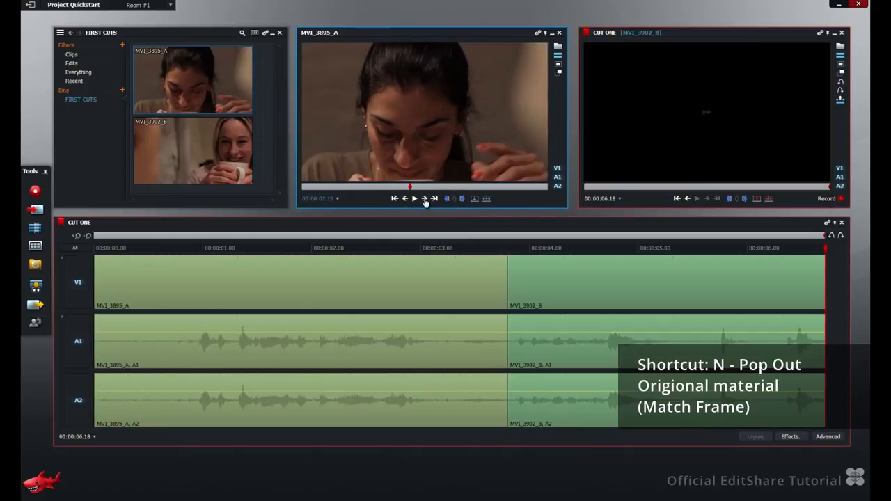
click(446, 199)
Play MVI_3895_A on to 00:00:12.08 and insert the marked section at the end of CUT ONE.
click(416, 199)
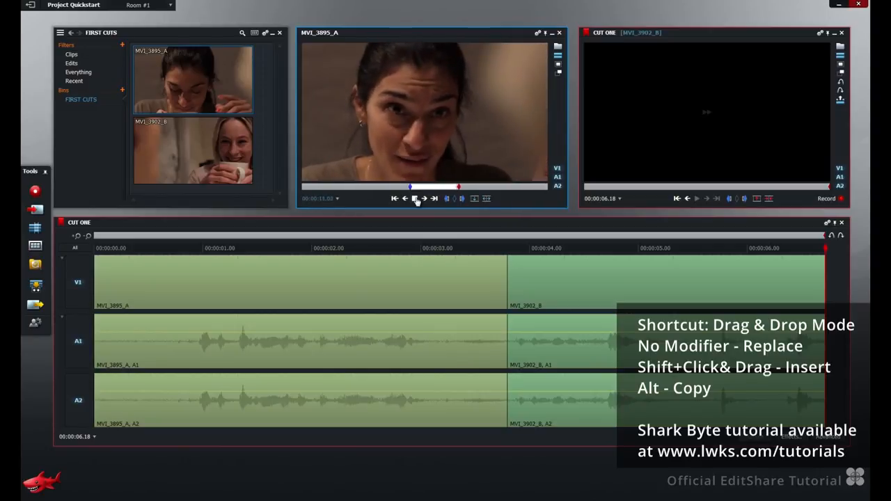
click(416, 198)
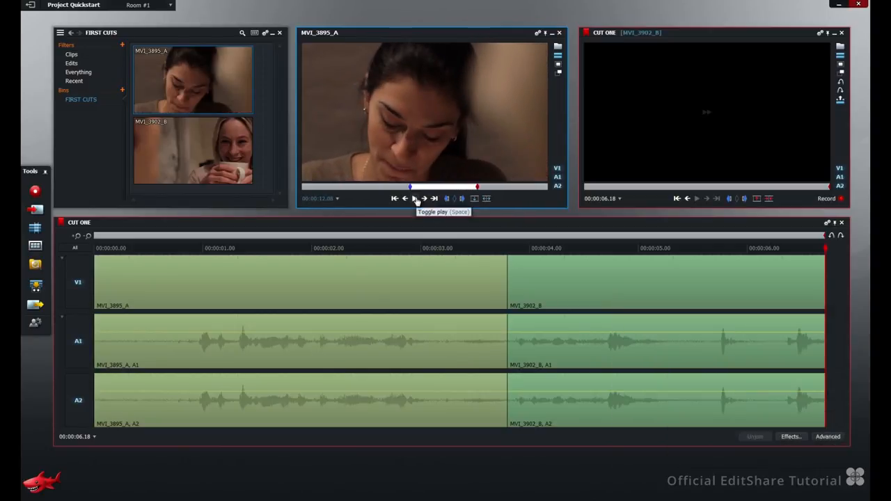
click(486, 199)
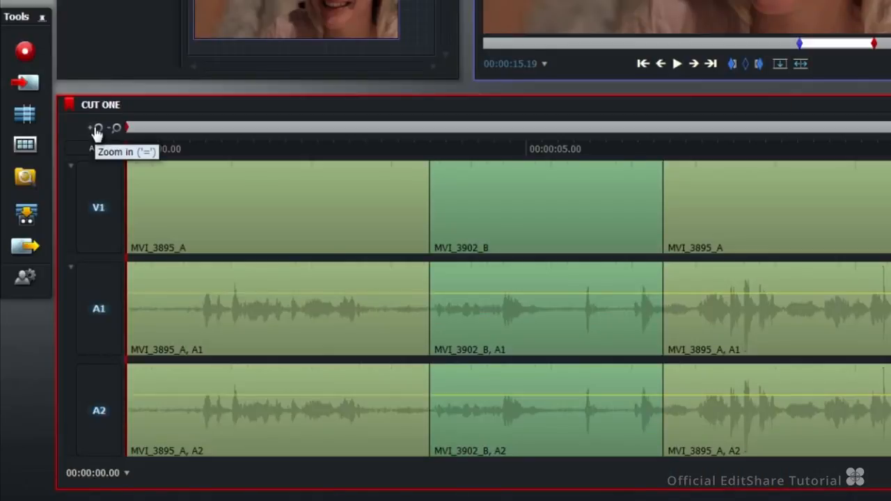
Mark the opening section of CUT ONE, from 00:00:00.23 back to the start of the timeline.
click(97, 131)
drag(139, 160, 350, 176)
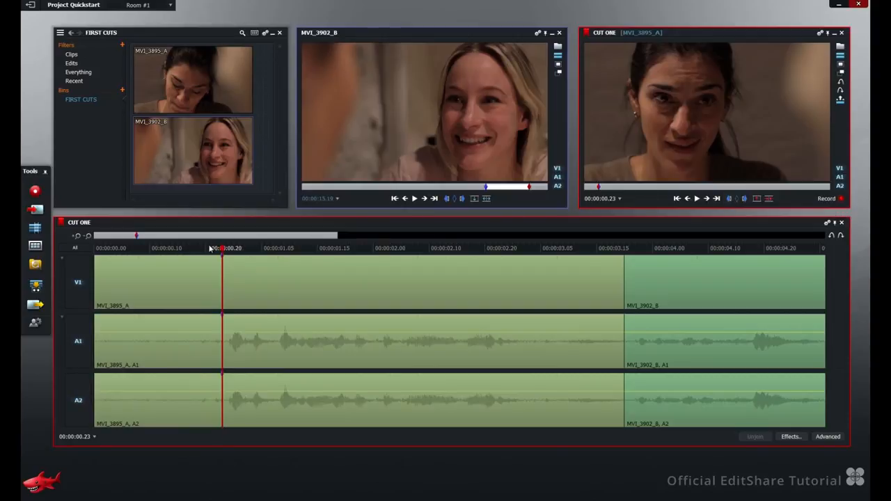
drag(209, 250, 91, 245)
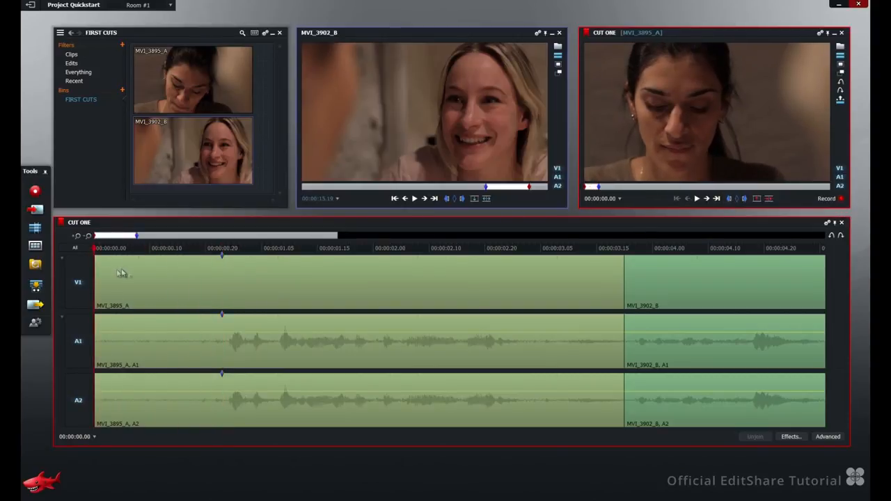
Deselect the V1 and A1 tracks of CUT ONE and select them again.
click(85, 277)
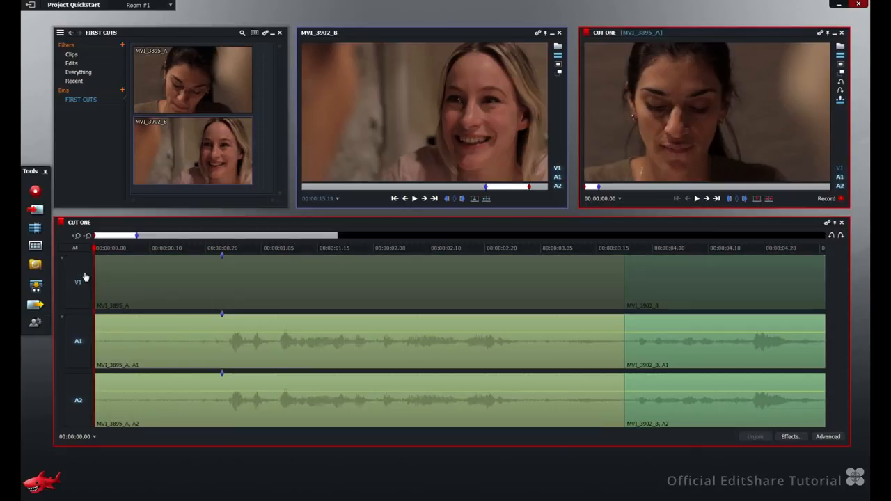
click(78, 340)
click(78, 329)
click(78, 283)
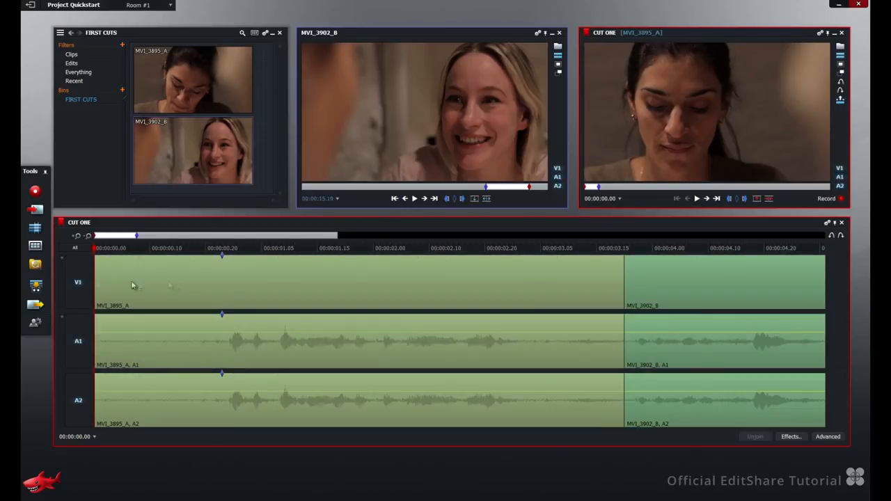
Remove the marked section of CUT ONE so that black replaces it, and undo the removal.
click(757, 200)
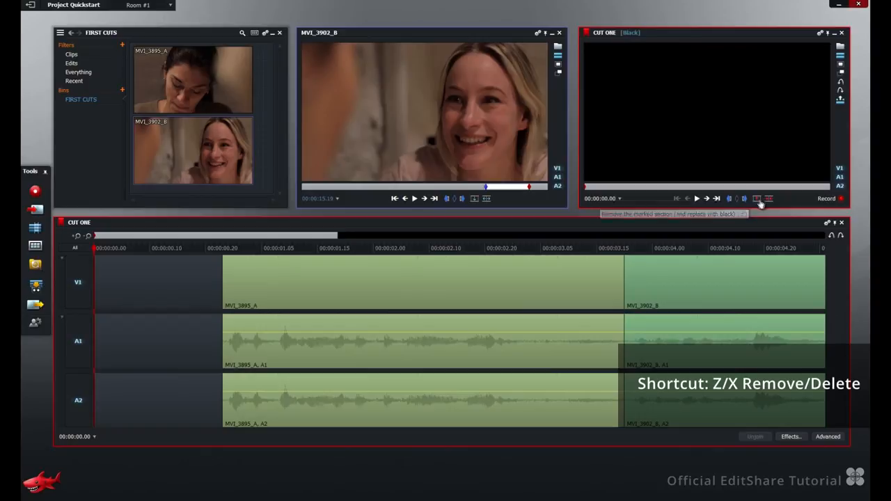
click(833, 237)
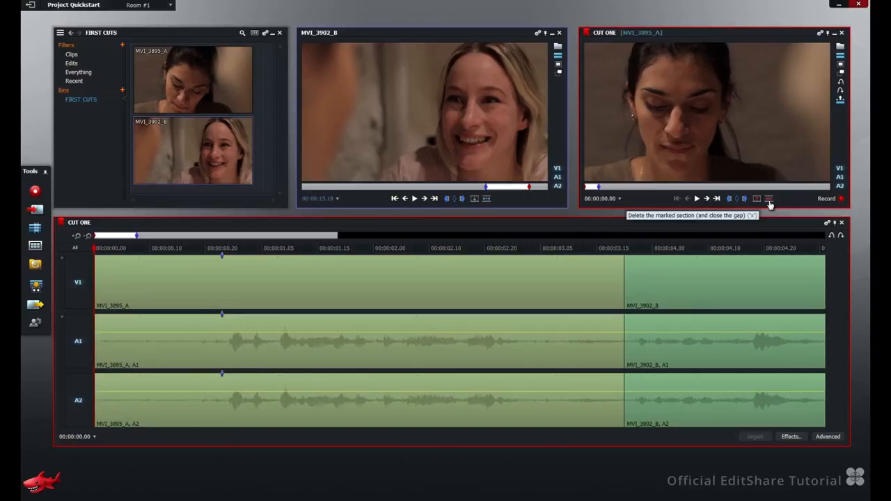
Delete the marked opening section of CUT ONE and close the gap.
click(770, 199)
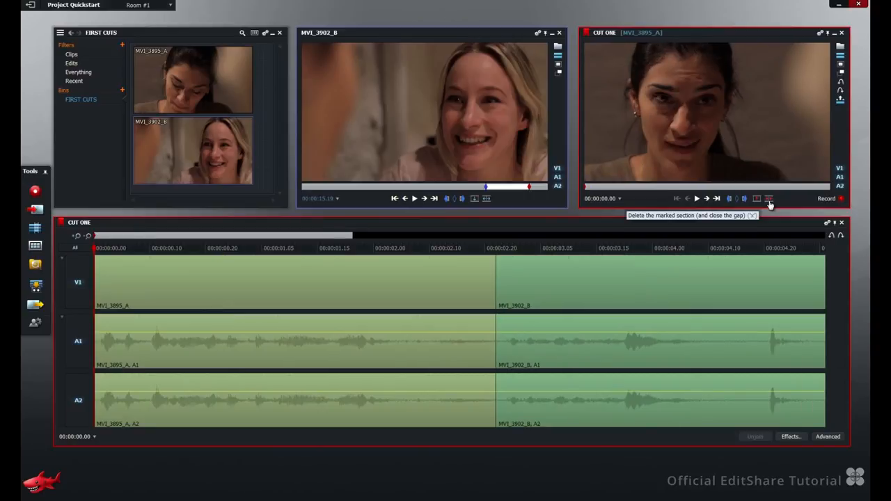
drag(353, 236, 621, 241)
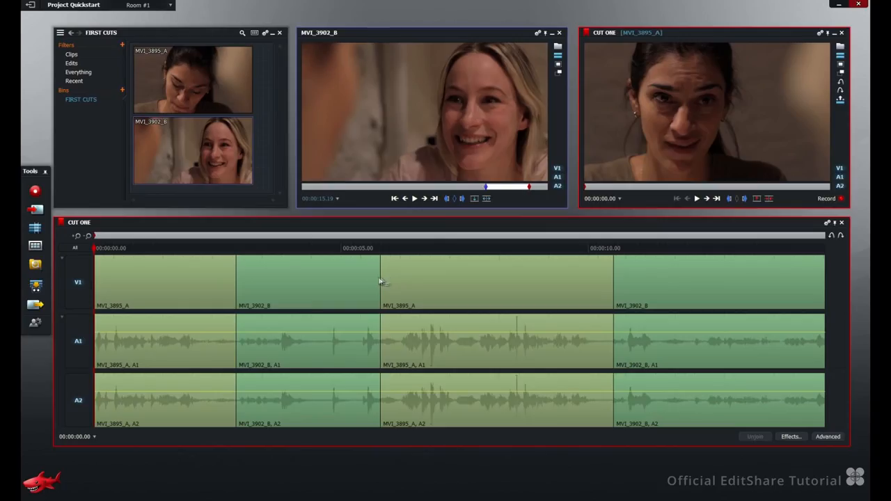
Trim the end of the first MVI_3902_B segment in CUT ONE back to 00:00:05.08.
click(375, 281)
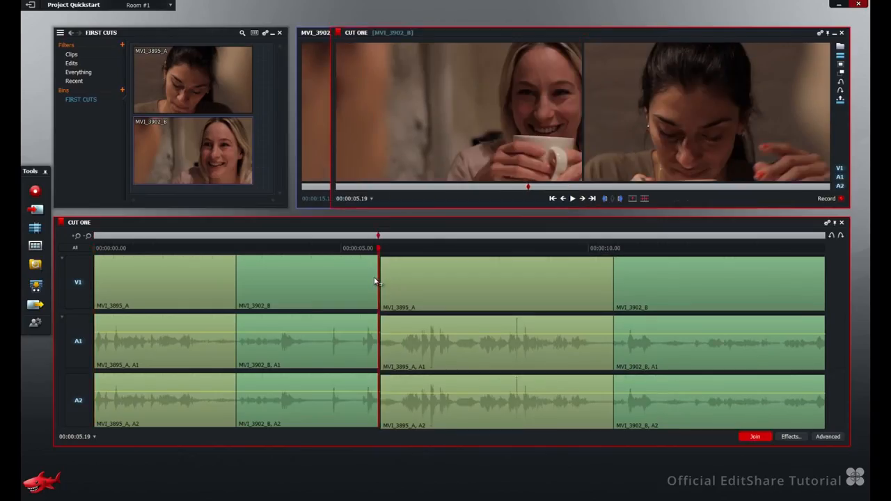
mouse_move(376, 281)
mouse_down()
mouse_move(401, 280)
mouse_move(362, 283)
mouse_up()
click(362, 282)
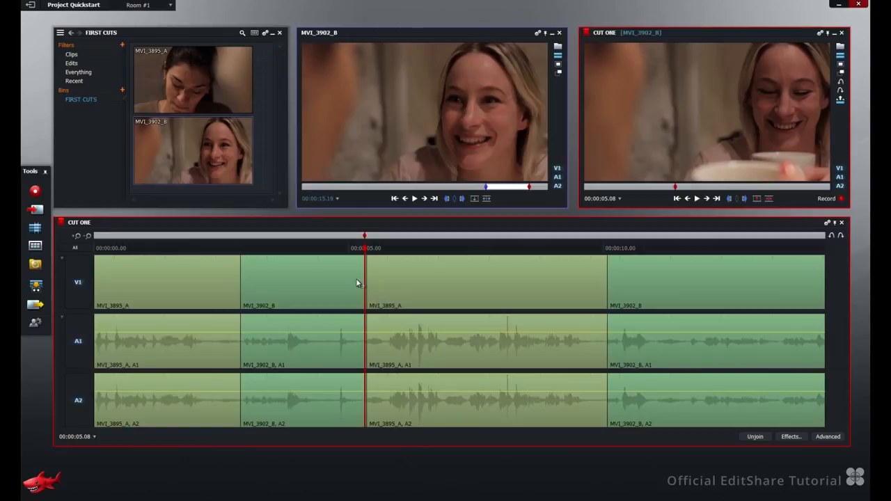
Trim the end of the first MVI_3902_B segment three more frames, back to 00:00:05.05.
click(356, 283)
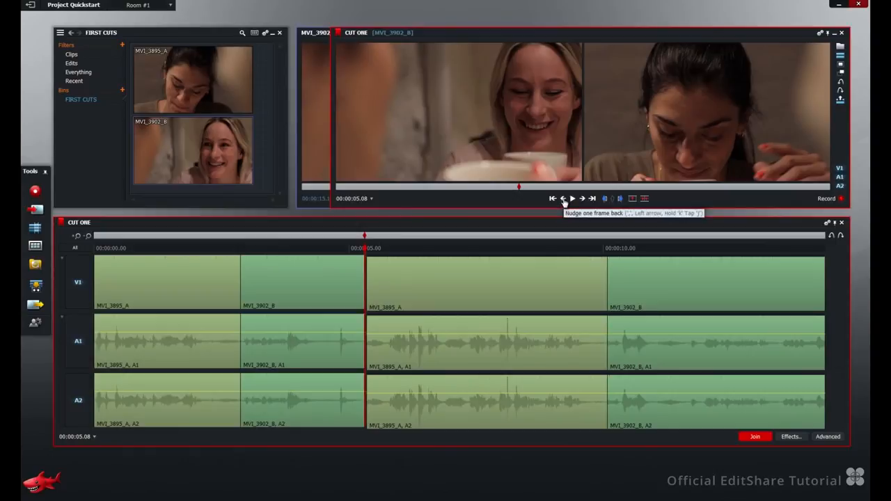
click(564, 200)
click(564, 200)
click(564, 200)
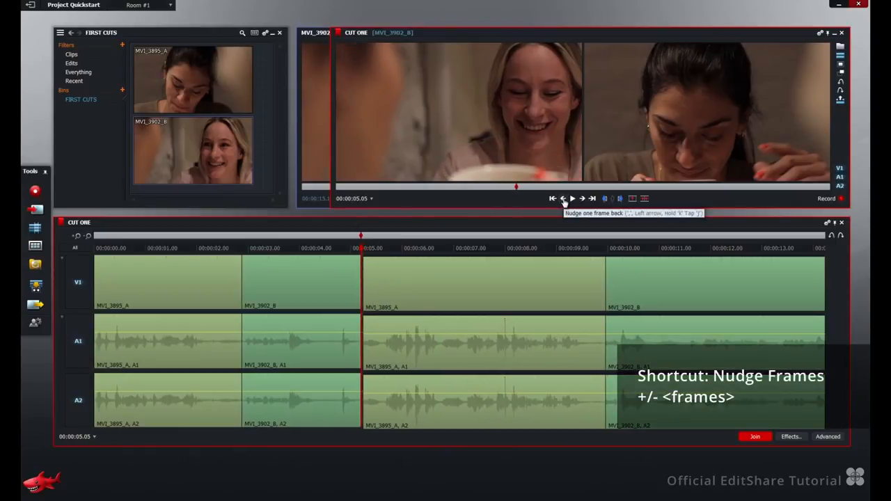
Trim the end of the first MVI_3902_B segment one frame back and three frames forward, to 00:00:05.07.
click(564, 200)
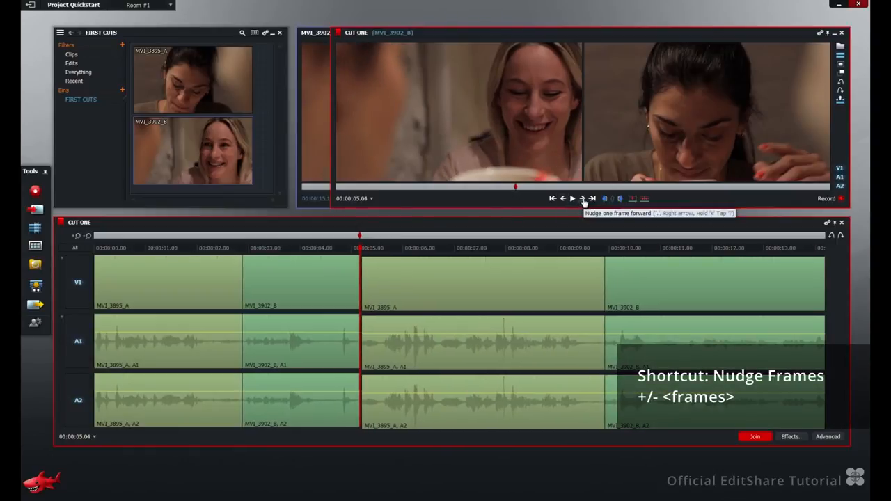
click(583, 200)
click(583, 200)
click(583, 200)
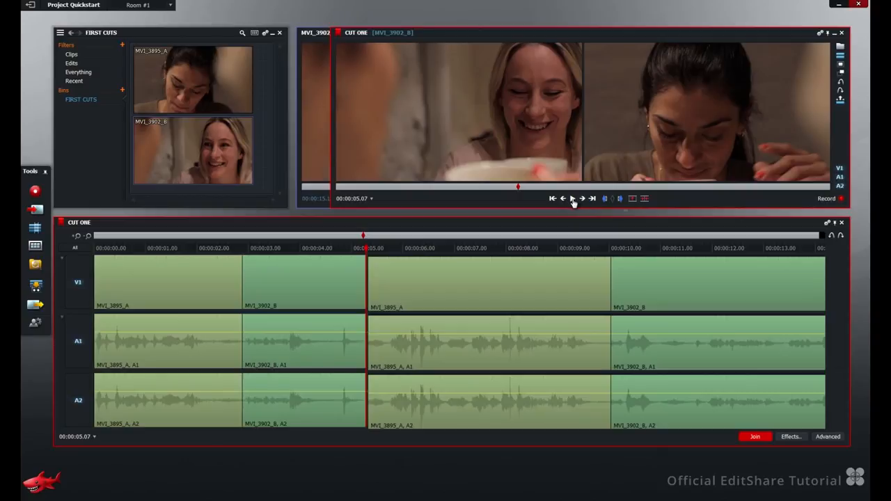
Trim the end of the first MVI_3902_B segment during playback, out to 00:00:07.10 and back to 00:00:05.08.
click(573, 200)
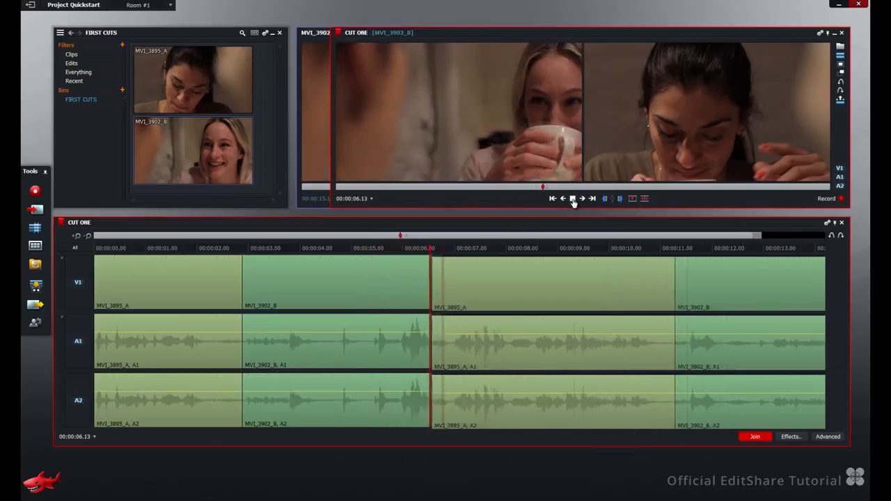
click(573, 199)
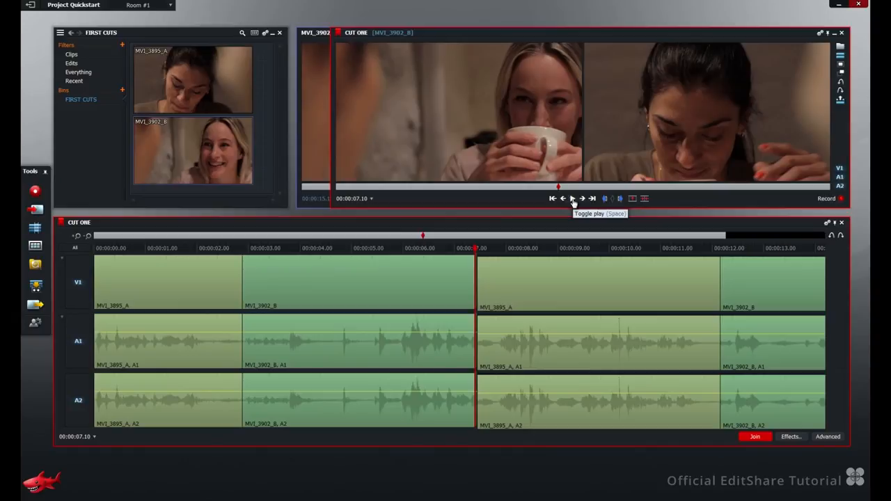
click(573, 199)
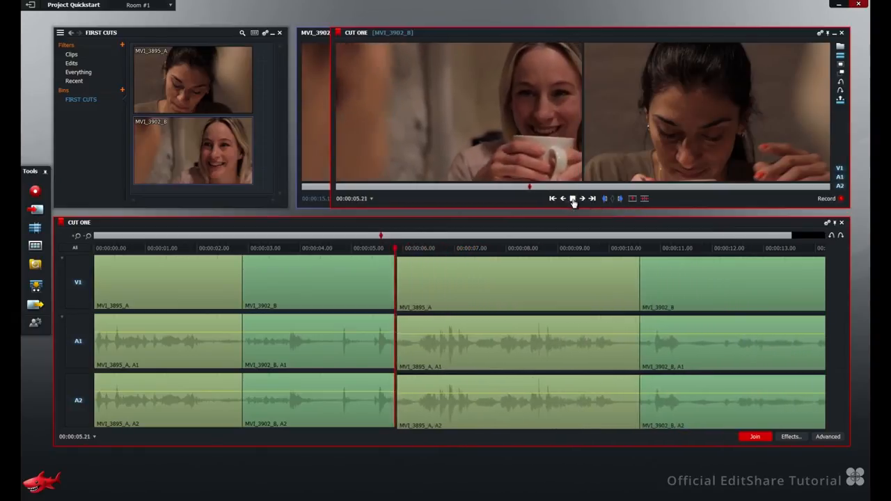
click(573, 200)
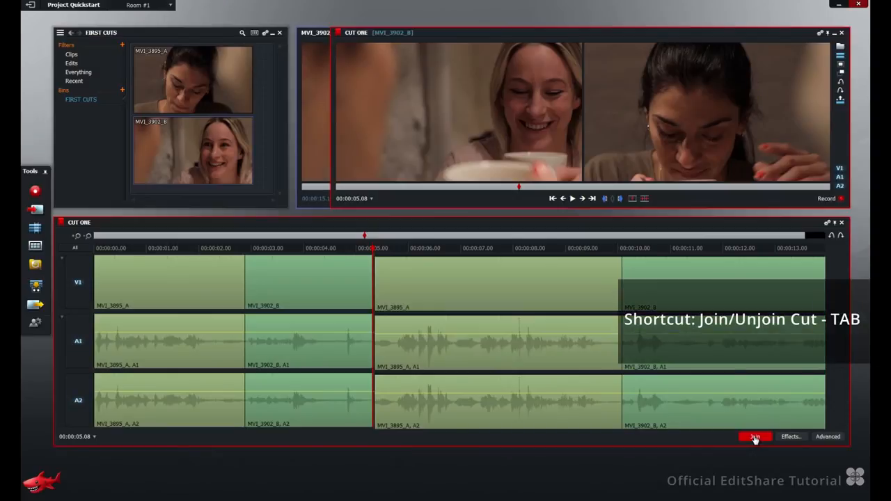
Roll the cut between the first MVI_3902_B and second MVI_3895_A segments during playback to 00:00:05.07, and rejoin it.
click(756, 438)
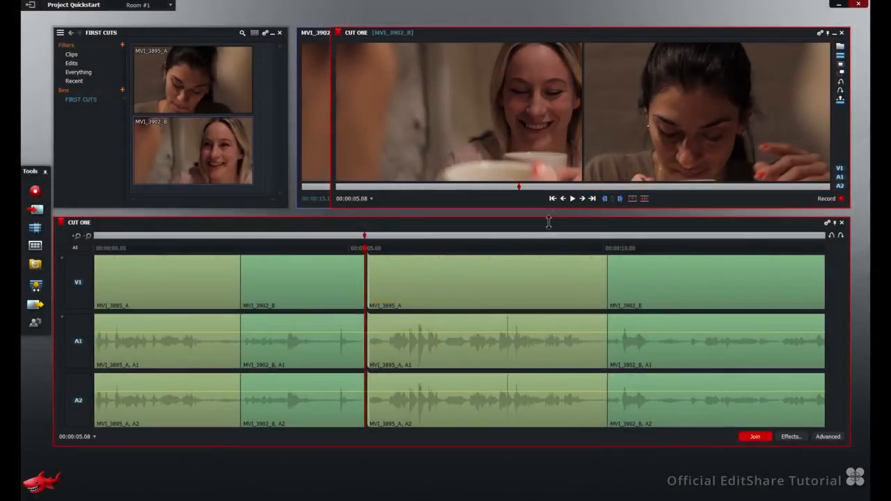
click(573, 199)
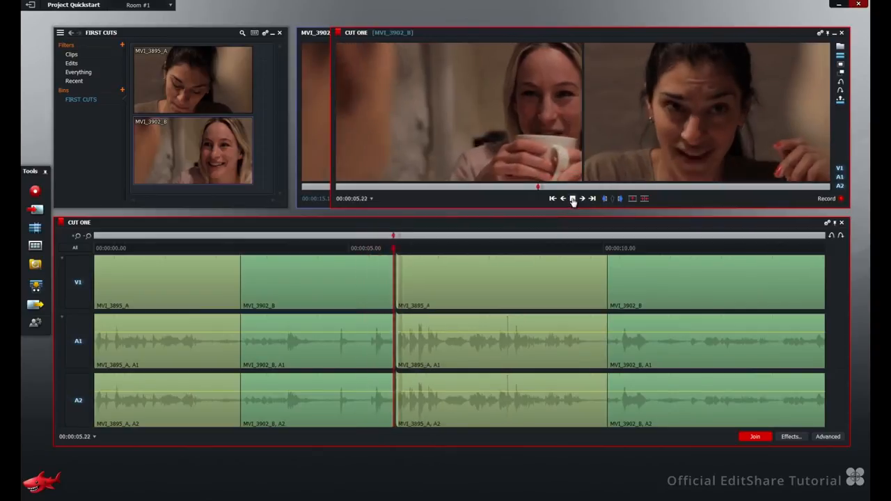
right_click(573, 200)
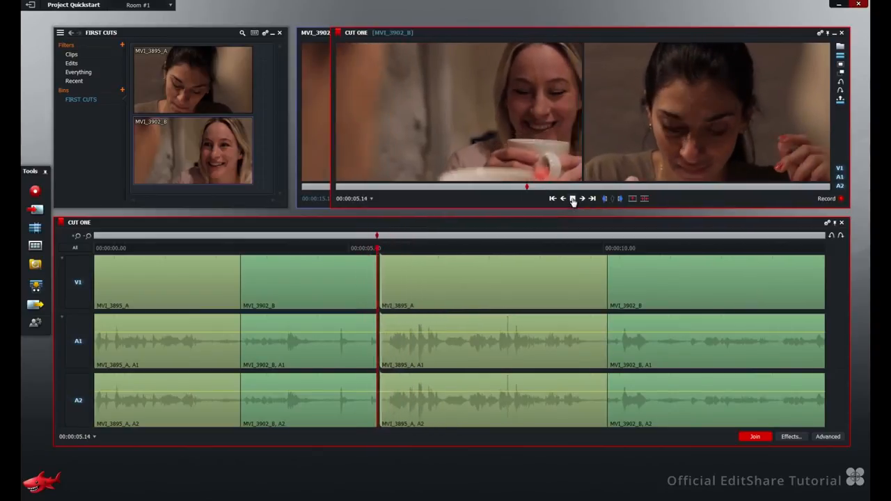
right_click(573, 201)
click(751, 437)
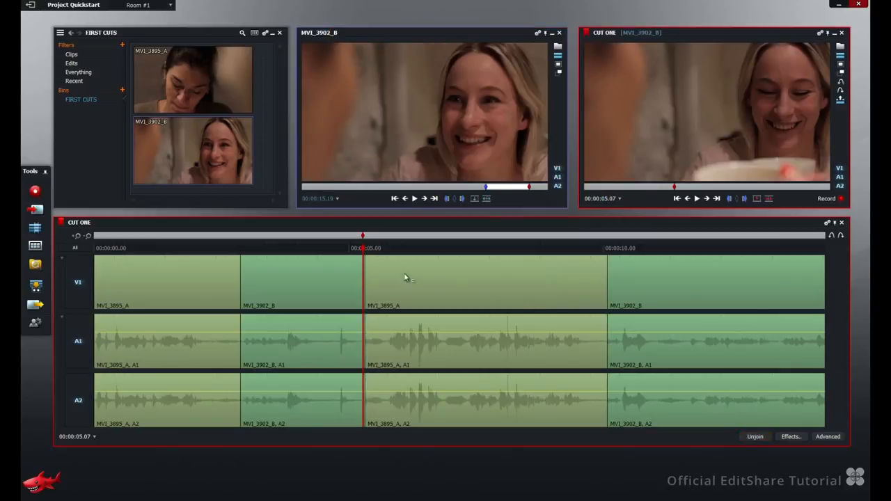
Slip the contents of the second MVI_3895_A segment during playback while keeping its position and length in CUT ONE.
click(367, 282)
mouse_move(369, 281)
mouse_down()
mouse_move(391, 281)
mouse_move(360, 286)
mouse_up()
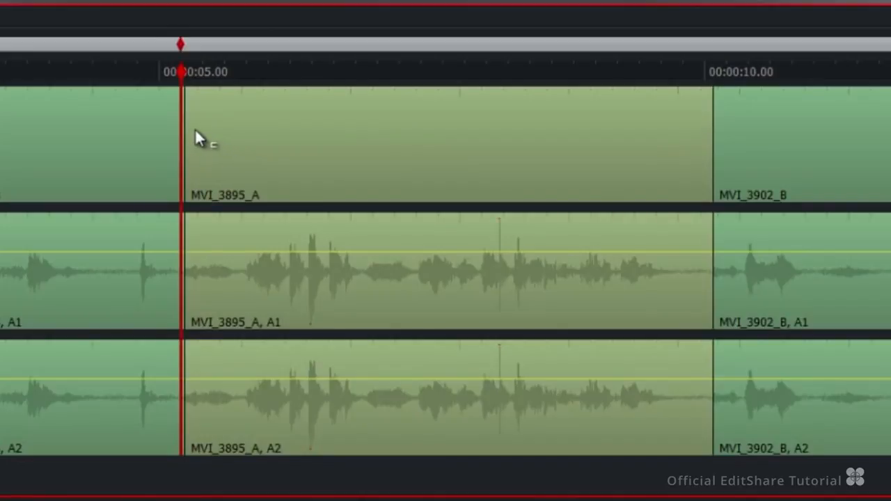
click(195, 129)
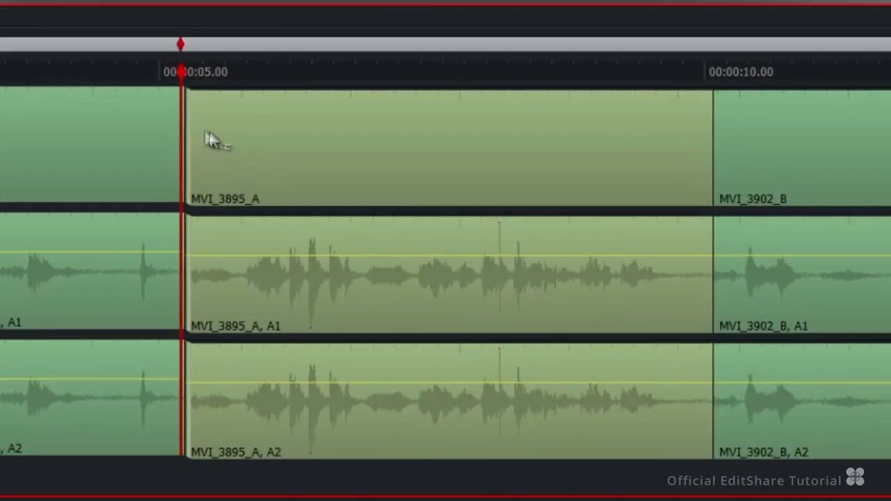
click(694, 130)
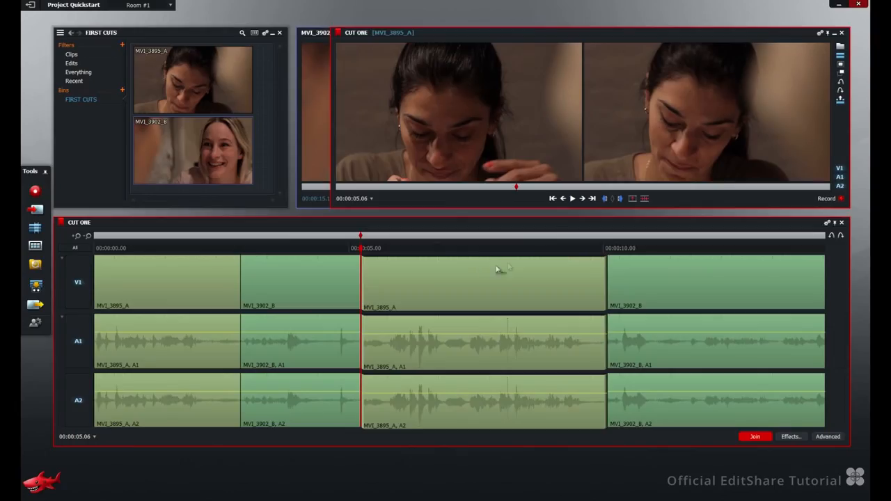
click(573, 199)
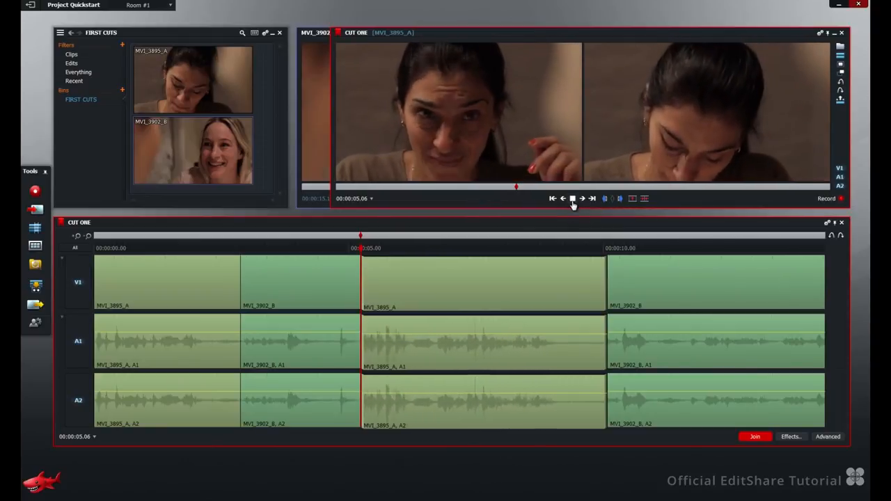
click(573, 200)
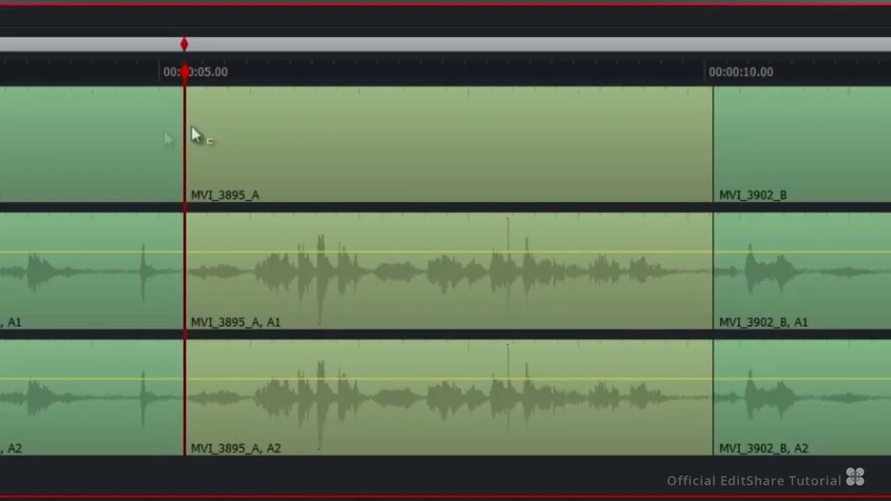
Slide the second MVI_3895_A segment between its neighbours during playback, and nudge it three frames forward to 00:00:05.07.
click(160, 131)
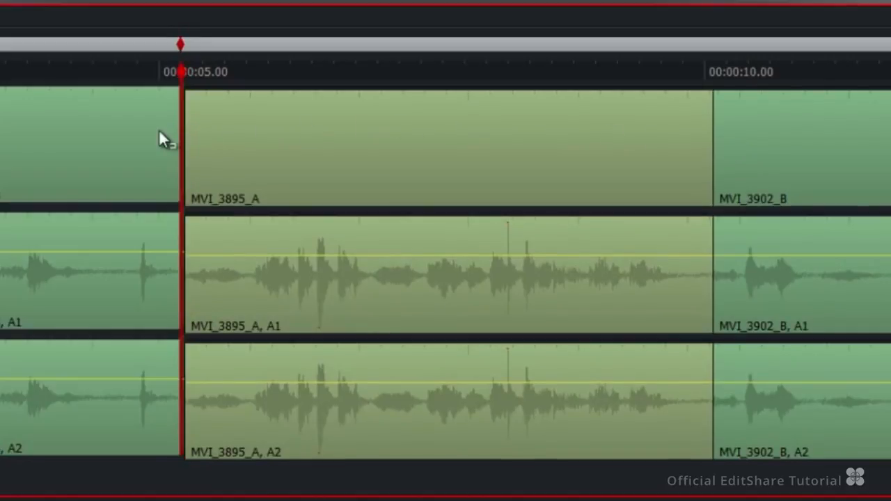
click(733, 133)
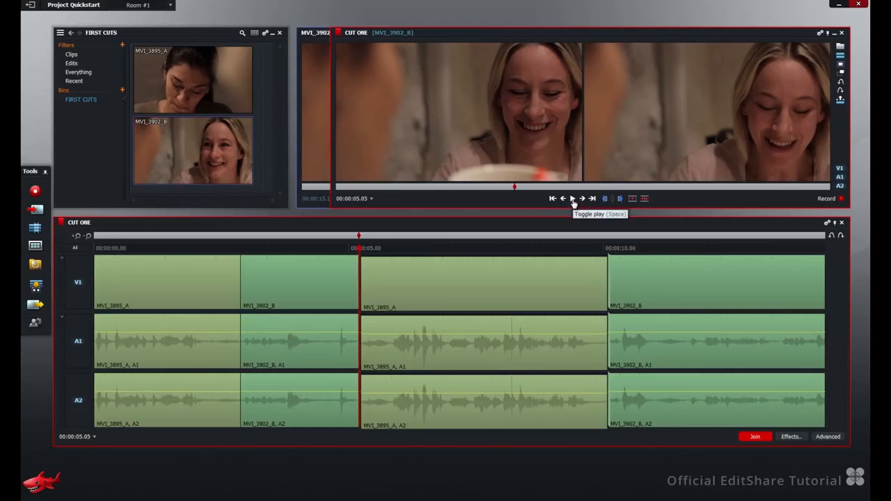
click(572, 200)
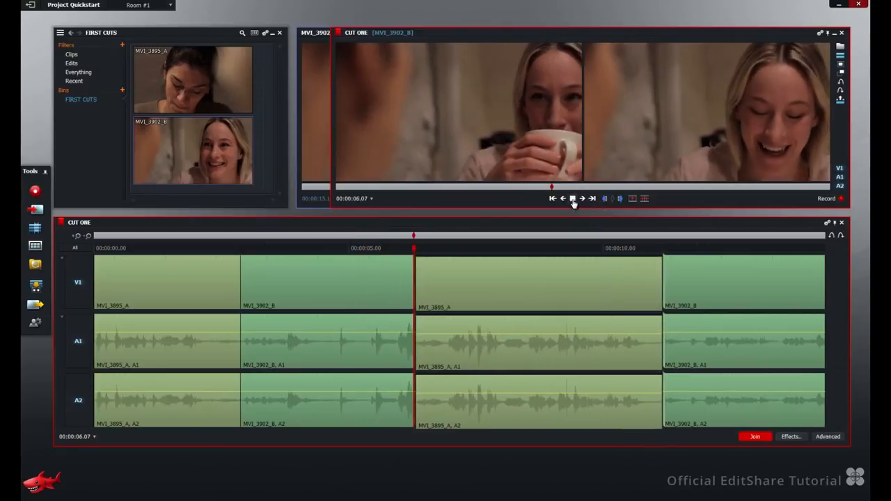
click(572, 200)
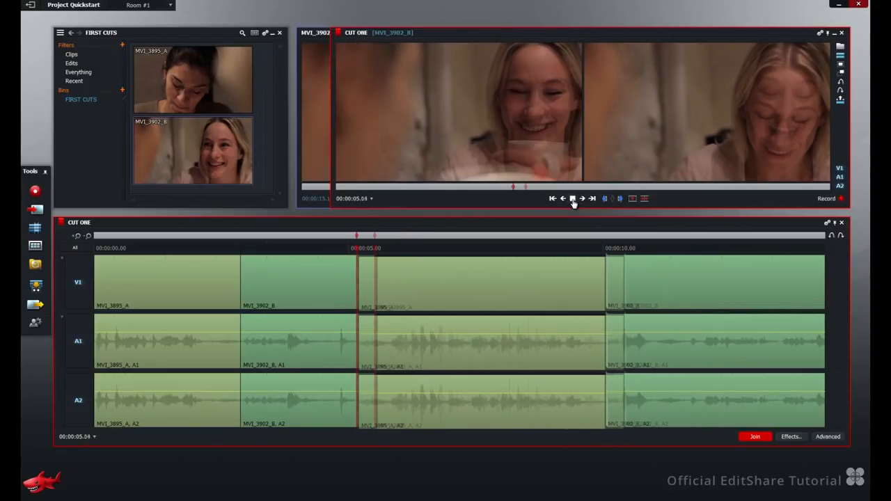
click(572, 200)
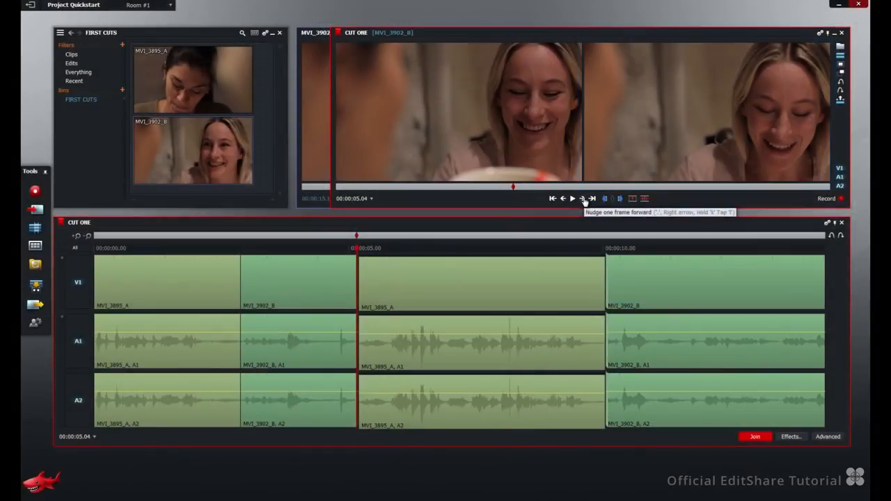
click(585, 200)
click(585, 199)
click(585, 199)
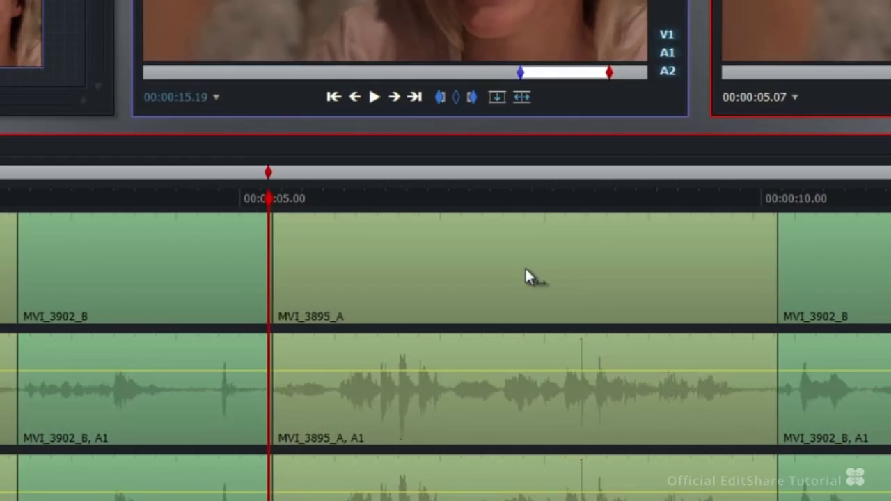
Add two audio tracks after A2 in CUT ONE, created as a stereo pair.
right_click(464, 264)
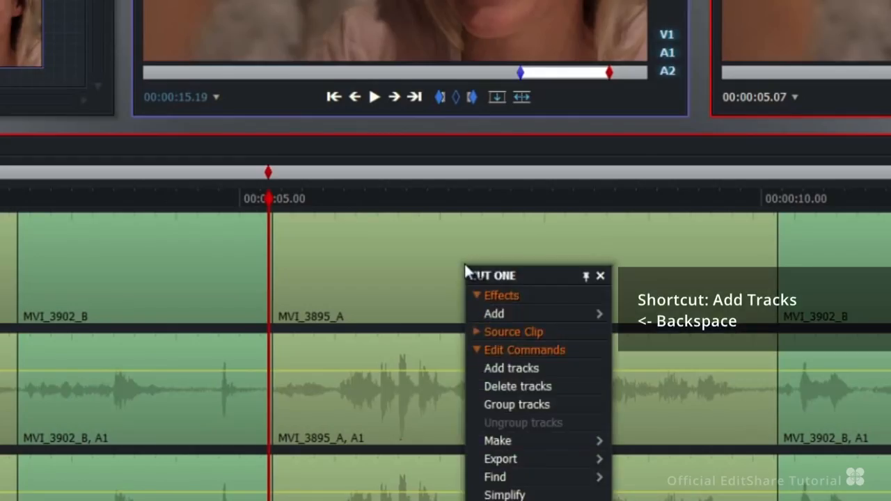
click(514, 369)
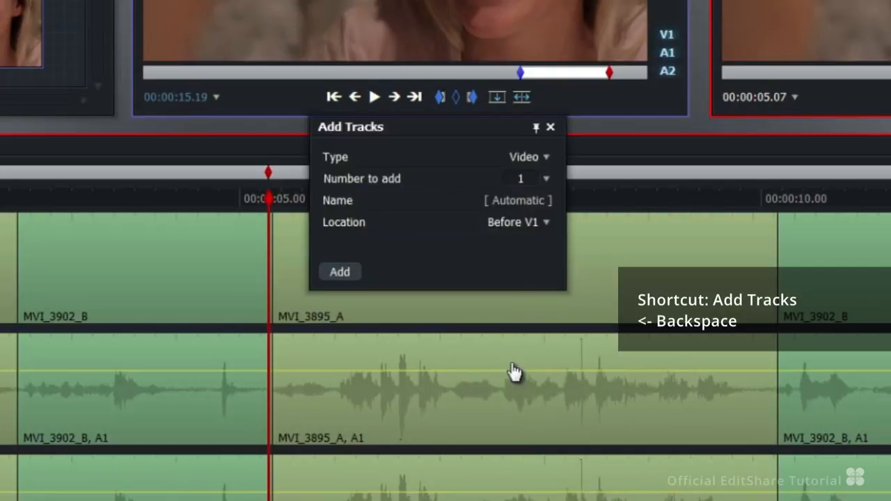
click(548, 158)
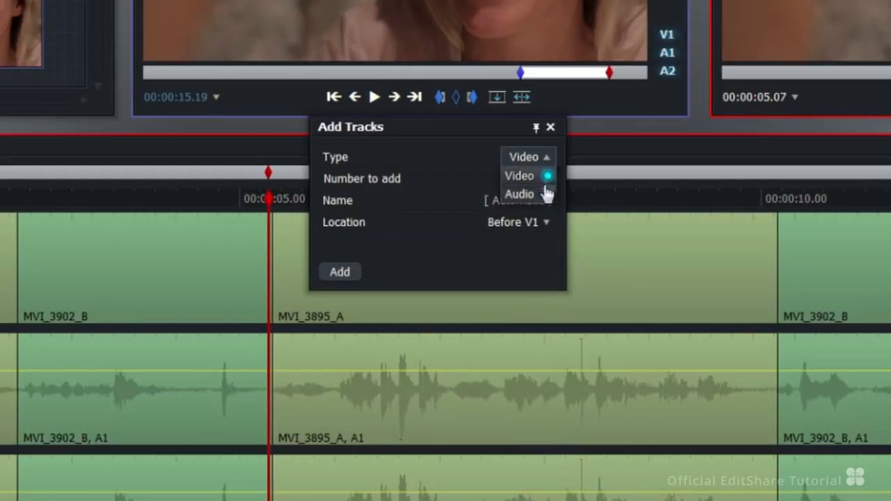
click(546, 193)
click(549, 183)
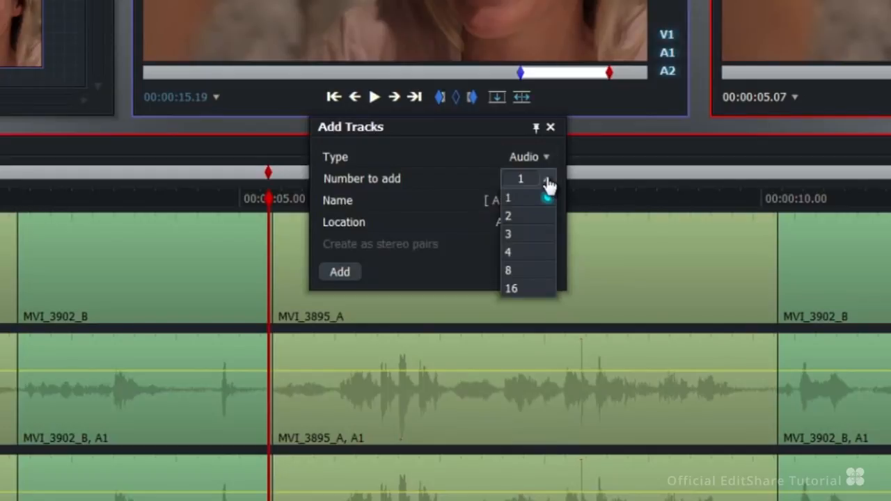
click(541, 217)
click(544, 245)
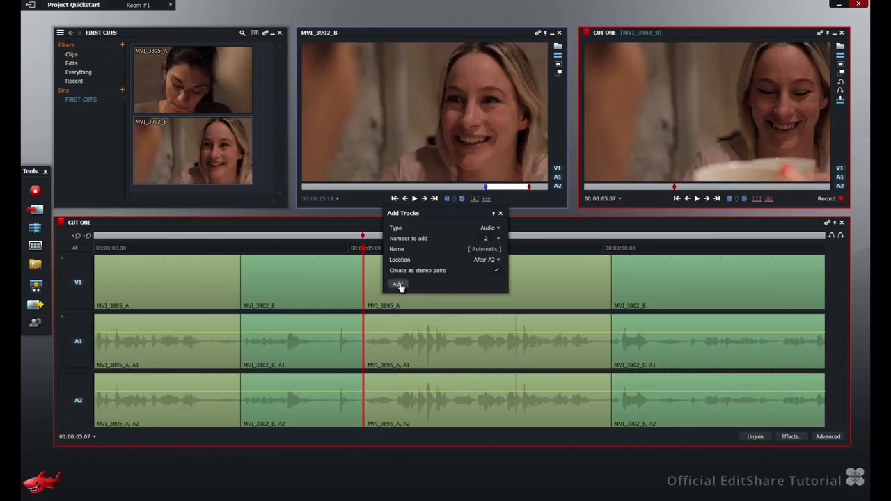
click(398, 285)
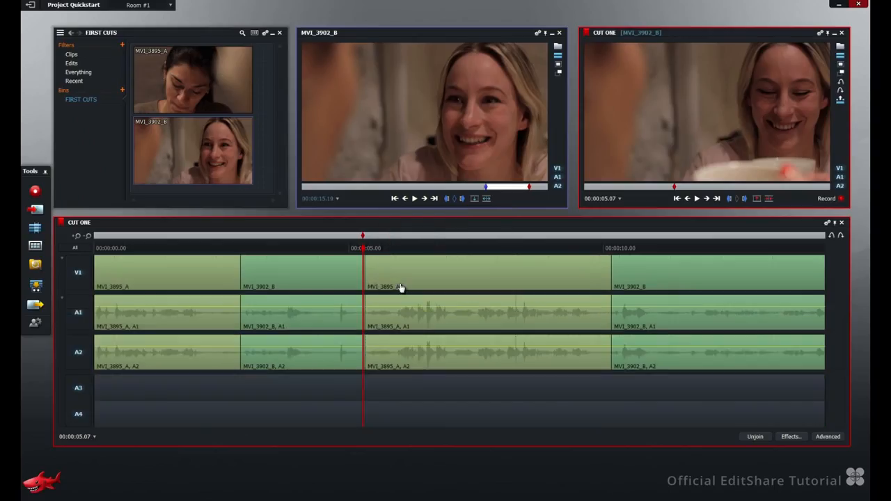
Import the audio file ambient variable.mp3 into the project.
click(36, 210)
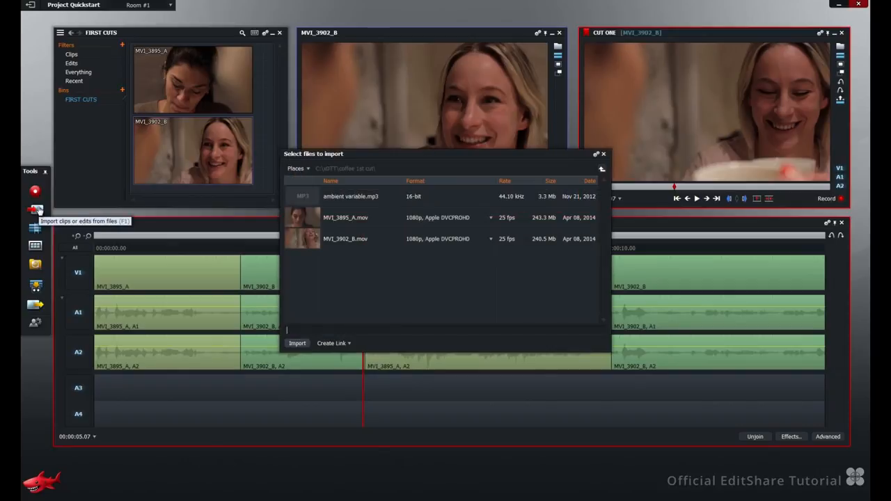
click(298, 199)
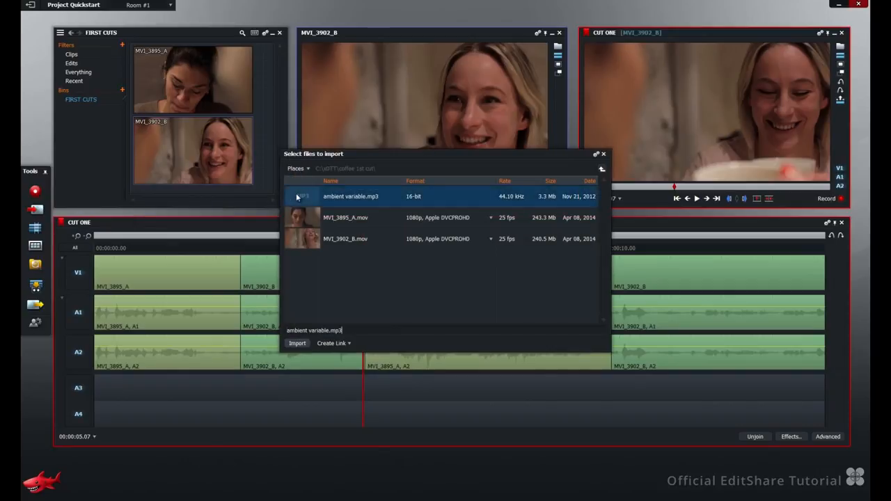
click(297, 343)
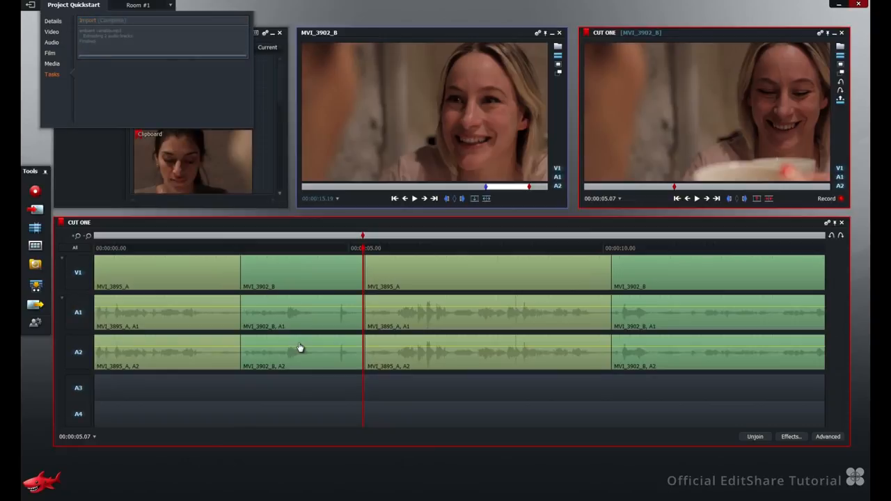
Load the ambient variable clip into the source viewer and position it at 00:00:43.21.
mouse_move(211, 103)
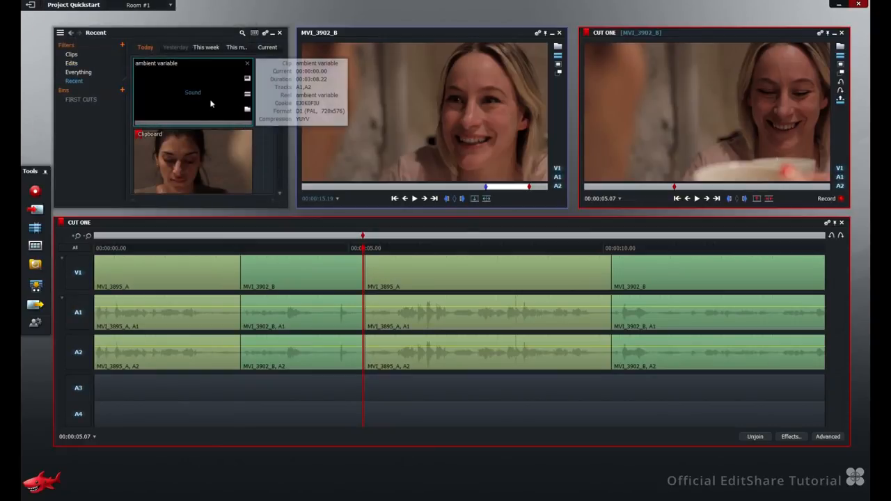
drag(211, 103, 452, 115)
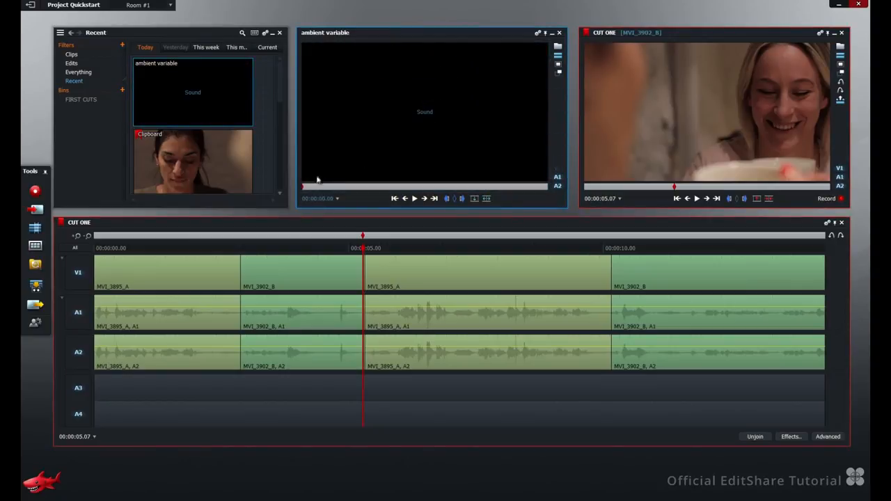
drag(316, 190, 360, 192)
Mark the whole of CUT ONE from 00:00:00.00 to its end.
drag(174, 246, 90, 255)
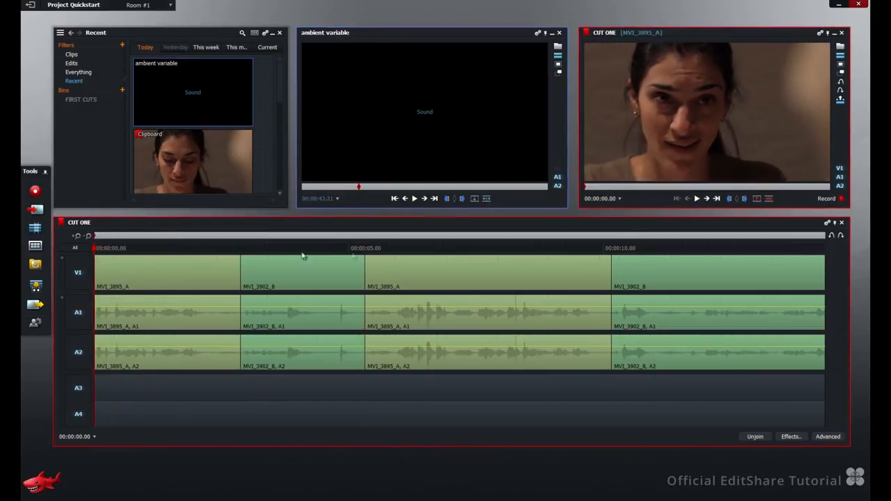
click(731, 200)
drag(577, 248, 829, 255)
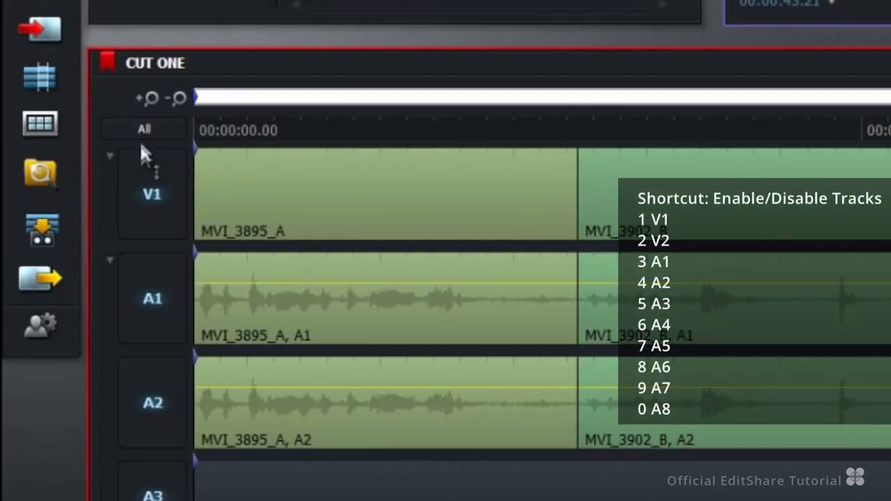
Lay the ambient variable music into A3 and A4 with V1, A1 and A2 disabled, and re-enable all tracks.
click(79, 272)
click(154, 301)
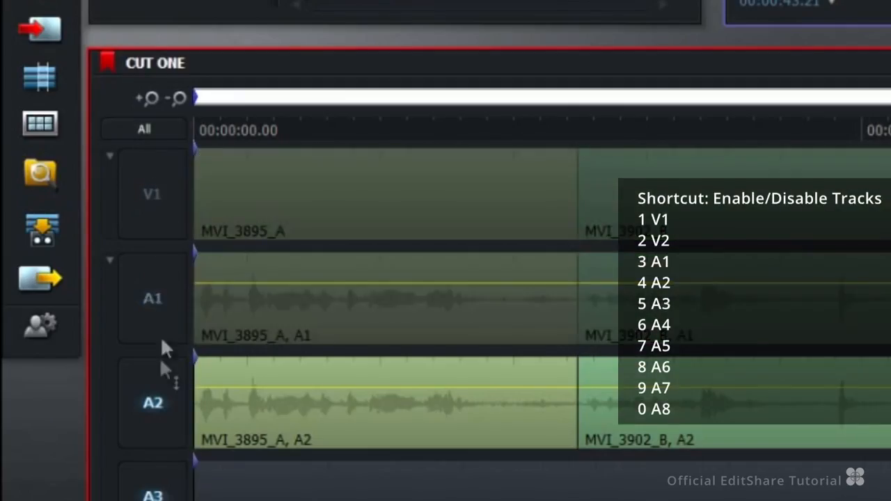
click(162, 397)
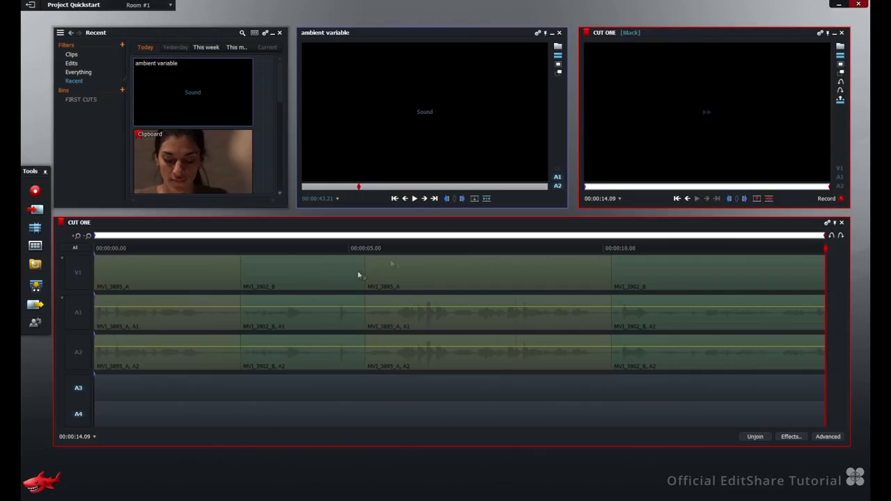
click(475, 200)
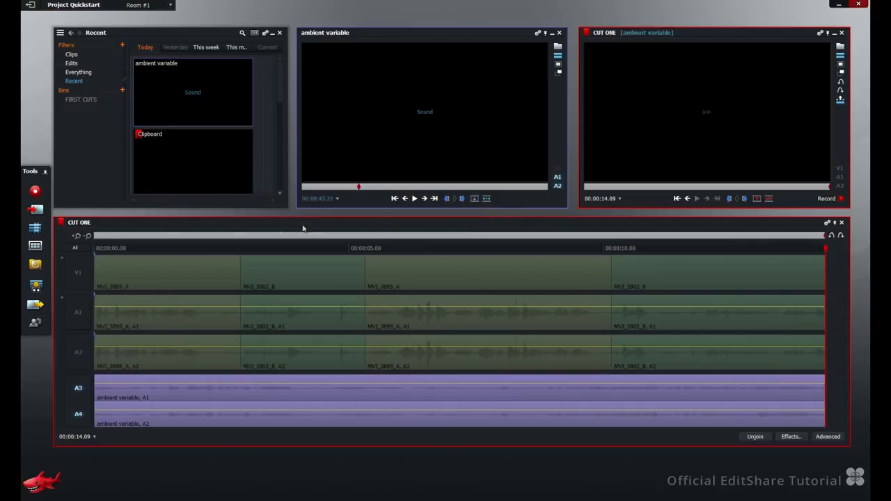
click(81, 248)
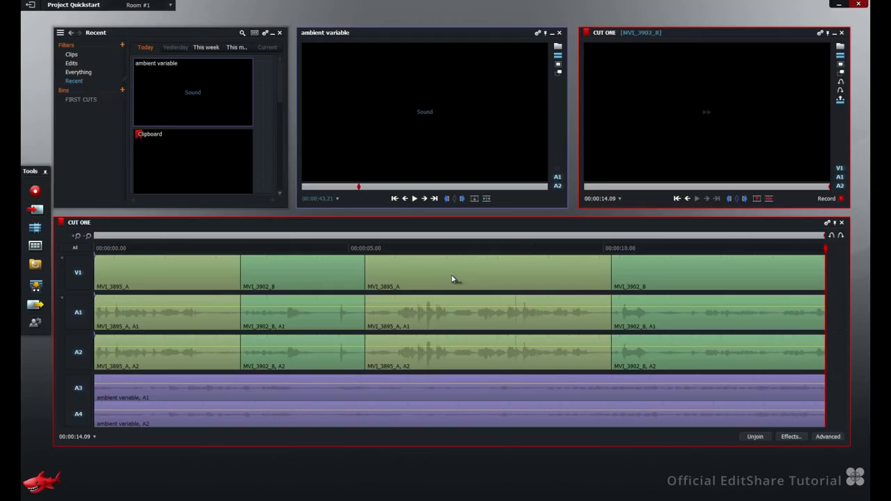
Open and close the Audio Mixer Panel for CUT ONE, and show the timeline's advanced track controls.
right_click(451, 279)
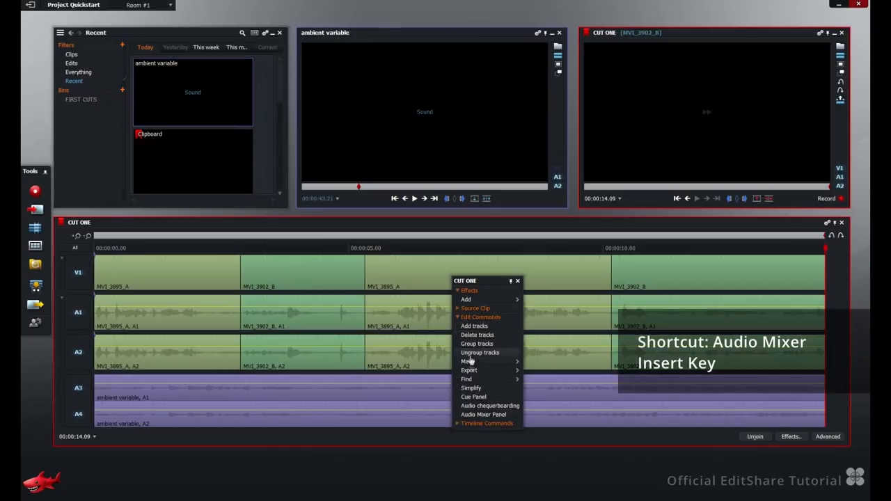
click(473, 415)
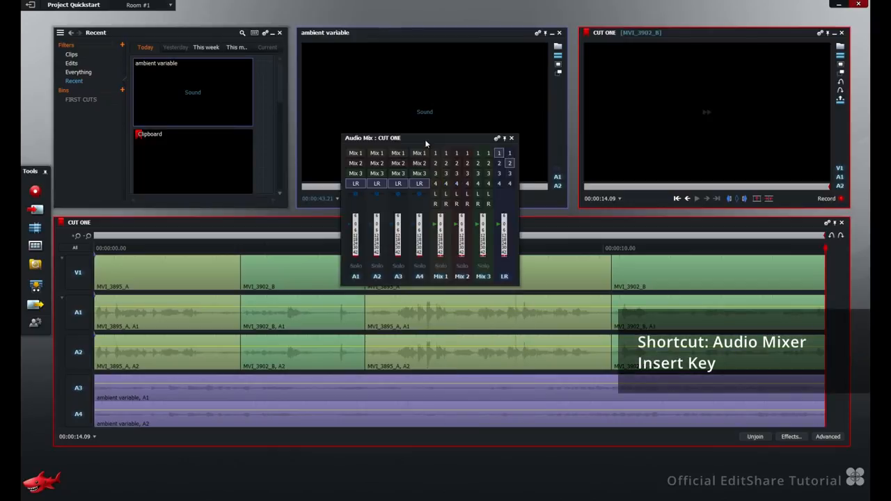
click(512, 138)
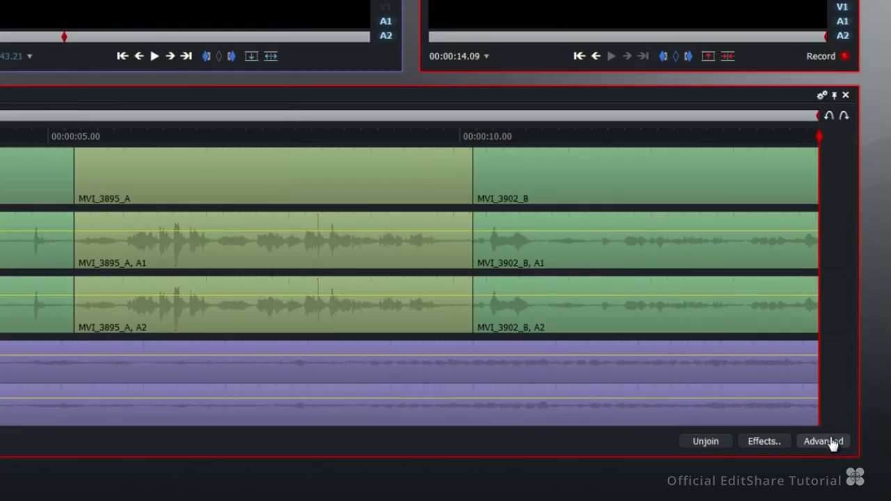
click(824, 442)
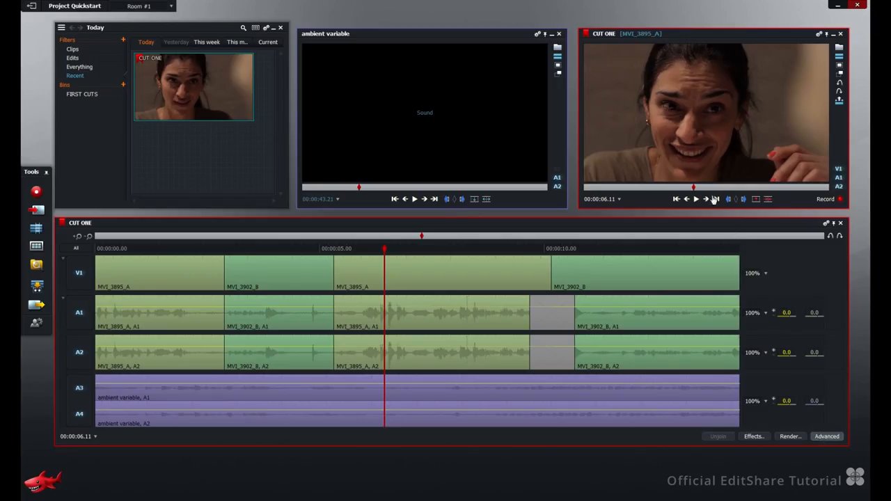
Mark the whole of CUT ONE from its end back to 00:00:00.00.
drag(705, 190, 835, 189)
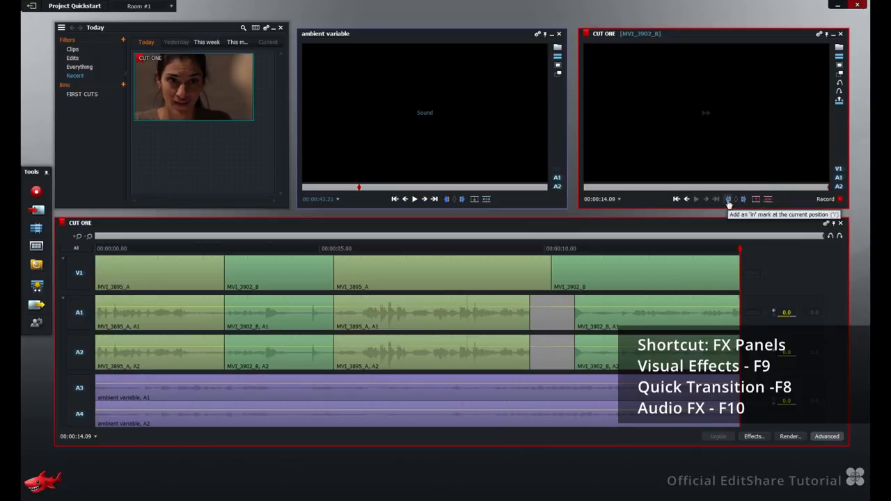
click(720, 189)
drag(720, 189, 573, 191)
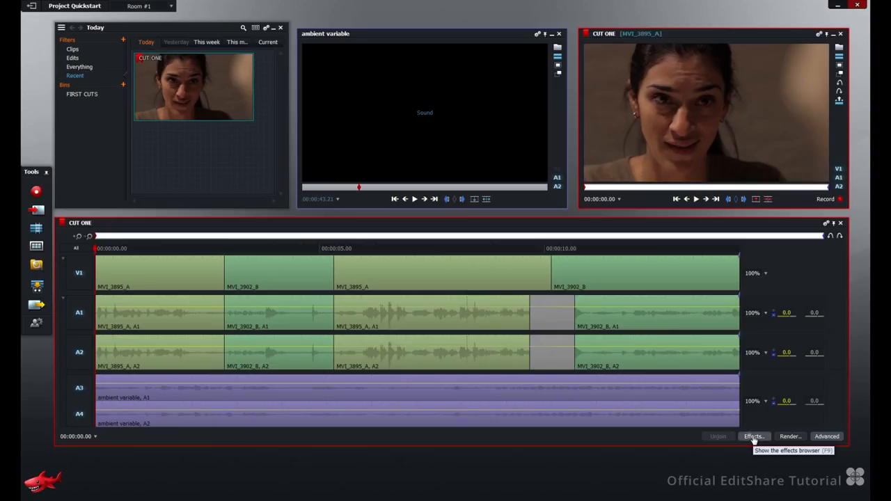
Add the Increase Saturation effect from Colour (Presets) to the marked section of V1.
click(701, 443)
click(226, 159)
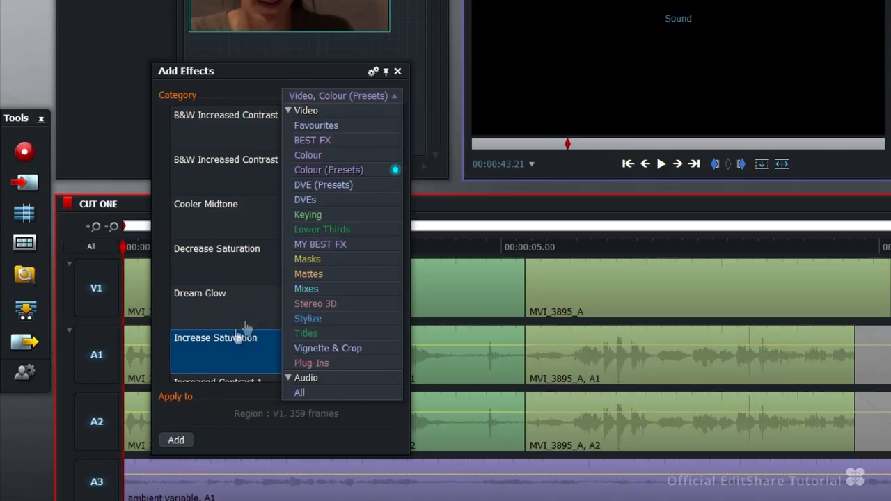
click(223, 354)
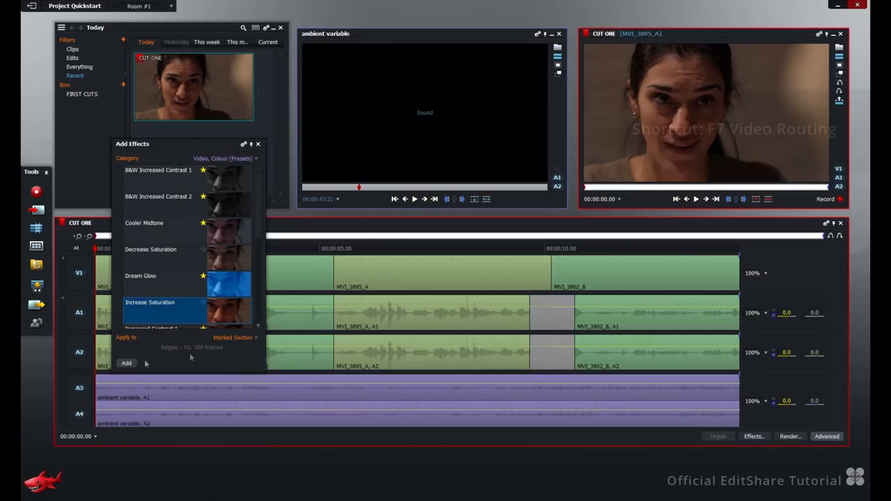
click(127, 363)
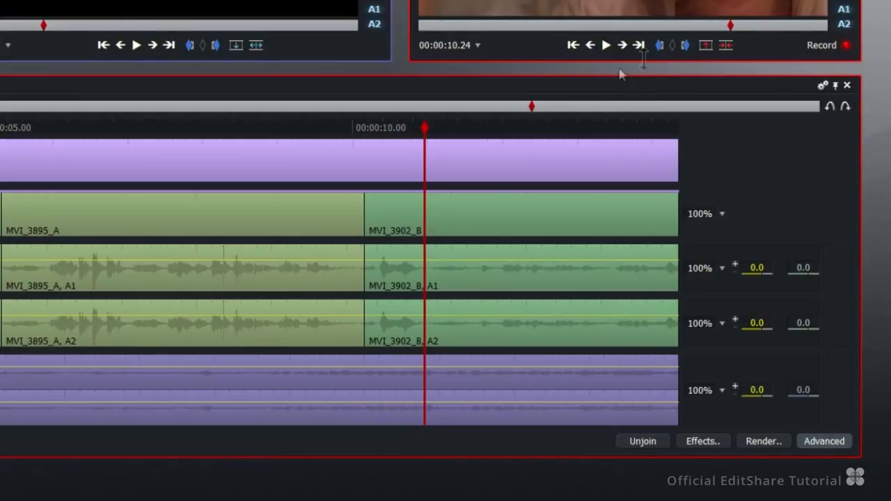
Add a 25-frame Dissolve centred on the last cut of V1, and remove that transition.
right_click(365, 211)
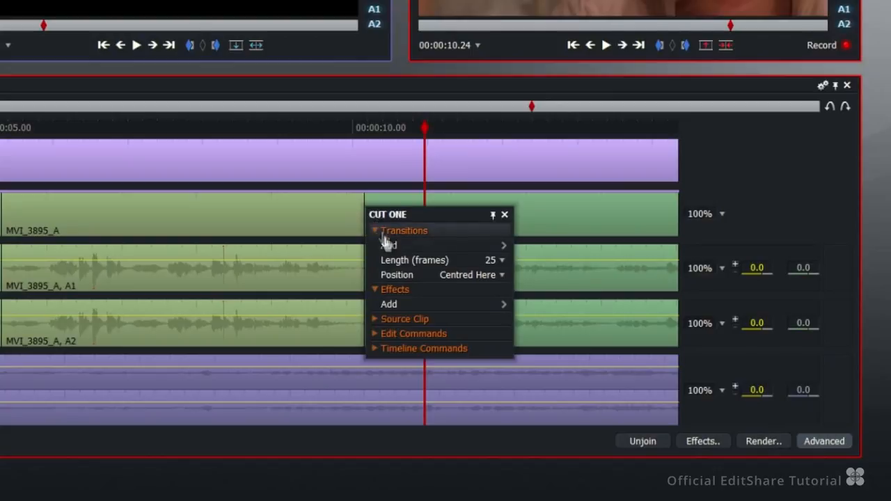
mouse_move(389, 247)
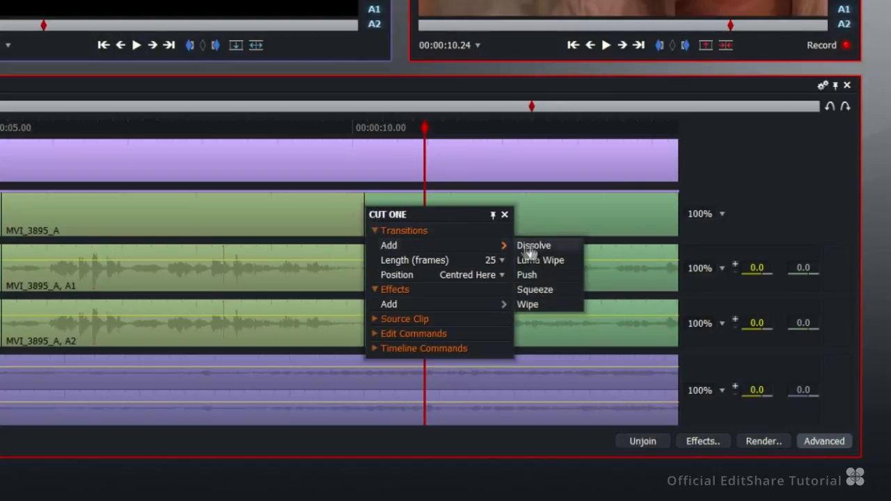
click(535, 247)
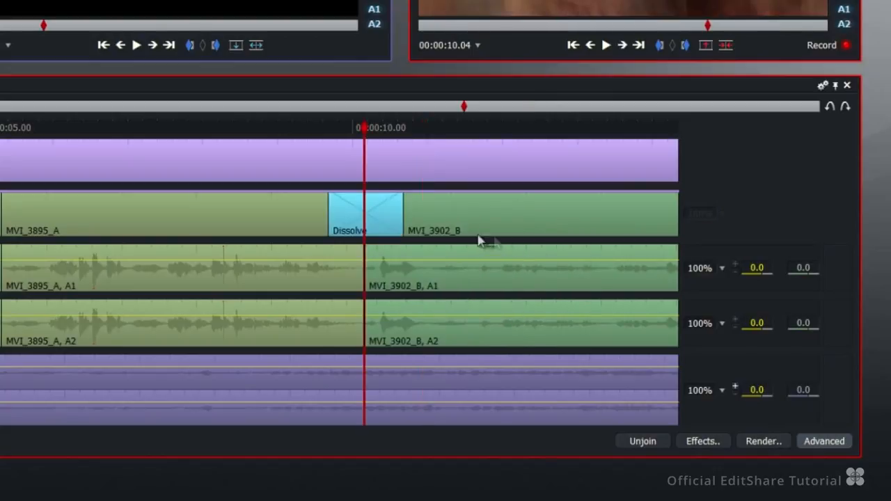
right_click(387, 213)
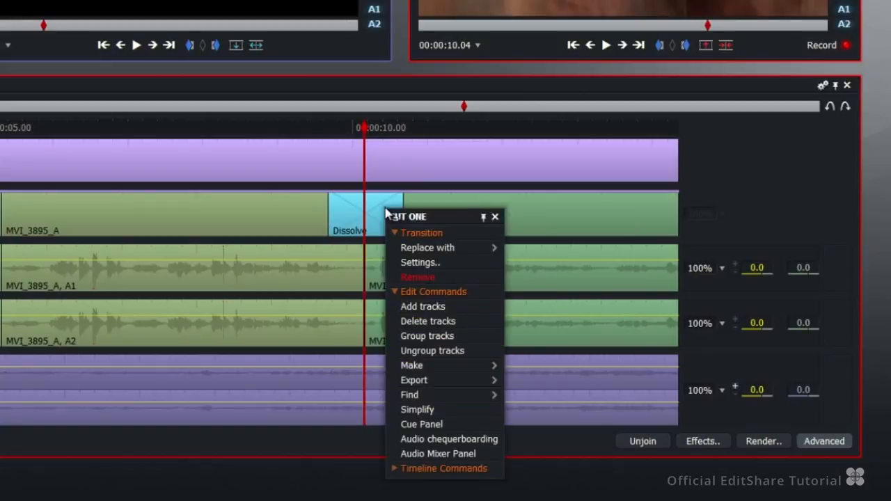
click(418, 277)
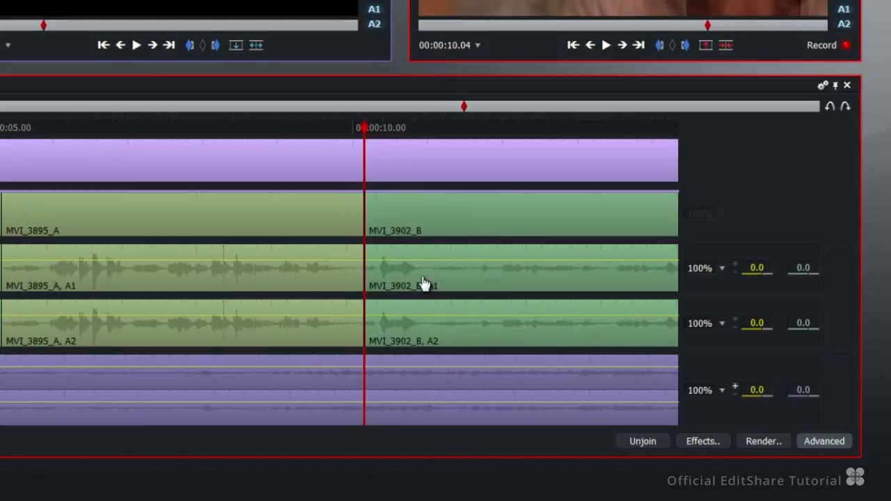
Add 25-frame crossfades centred on the last cut of audio tracks A1 and A2.
right_click(367, 262)
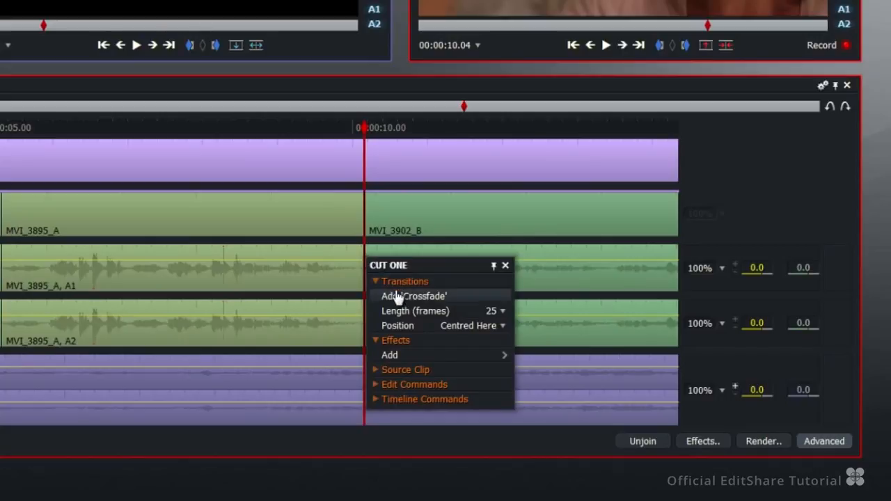
click(398, 298)
right_click(365, 317)
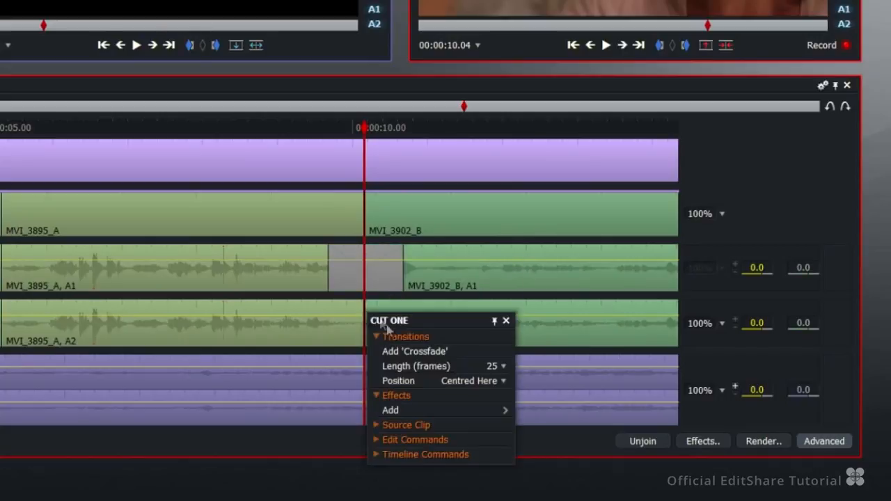
click(397, 352)
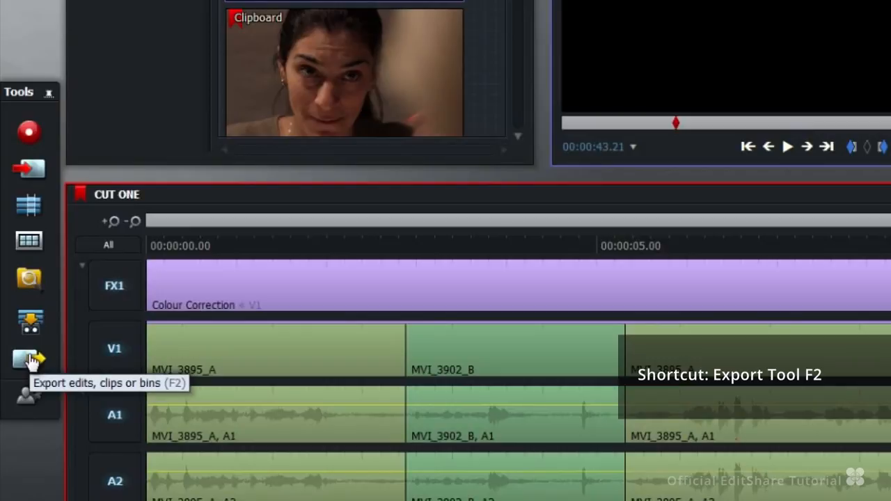
Set up an export of CUT ONE as YouTube (H.264/MP4) at 25 fps and 1080p size.
click(31, 361)
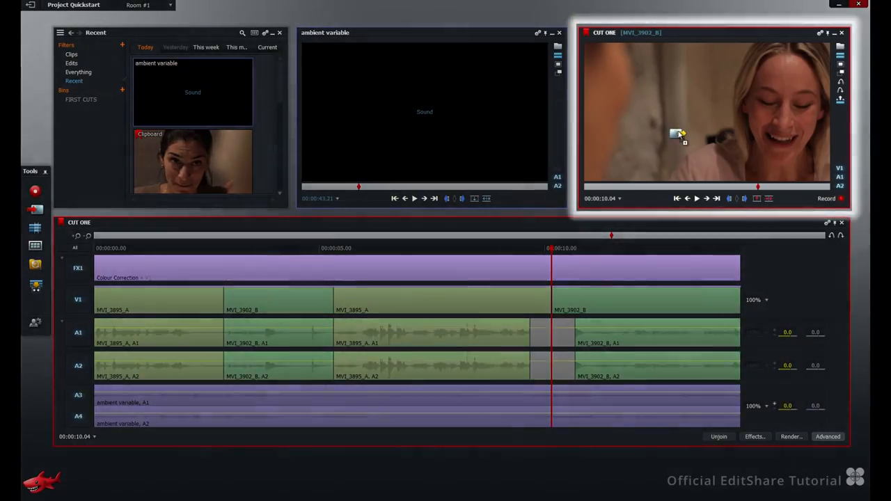
click(679, 136)
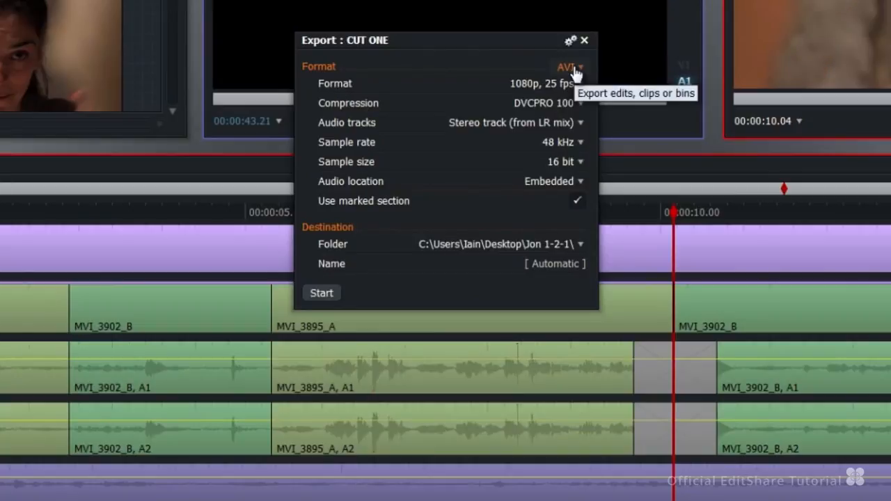
click(573, 69)
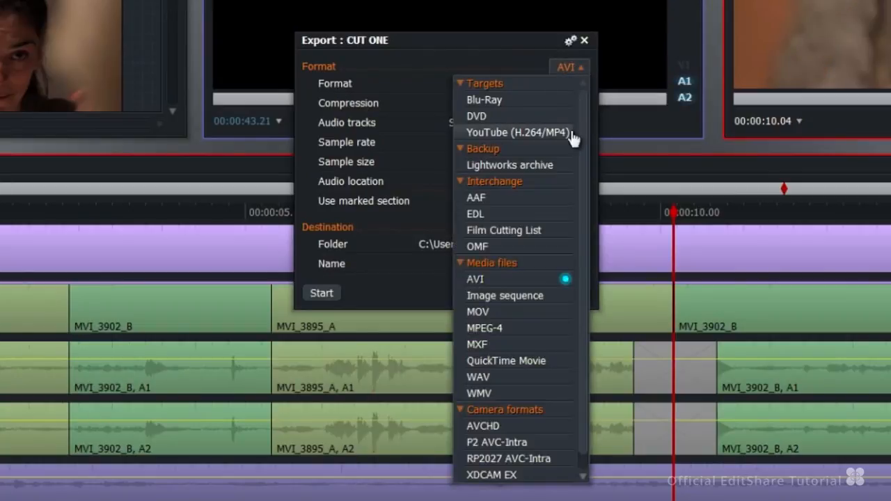
click(571, 133)
click(578, 85)
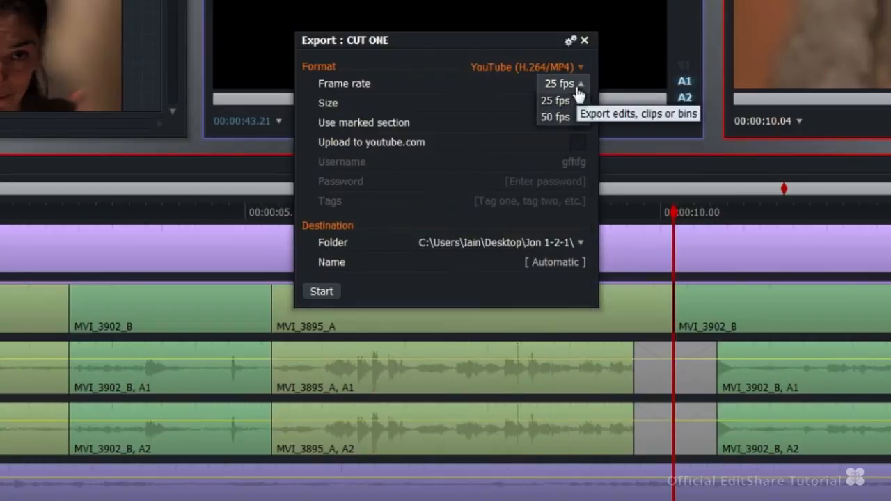
click(579, 89)
click(577, 103)
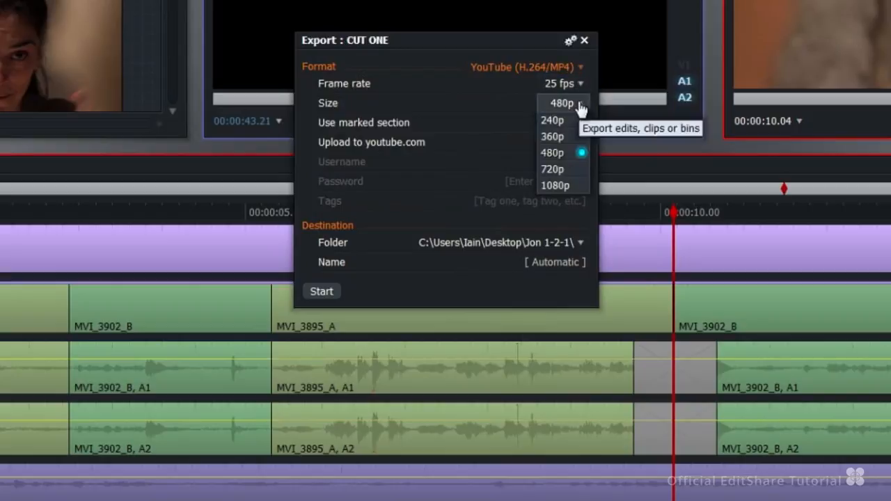
click(577, 185)
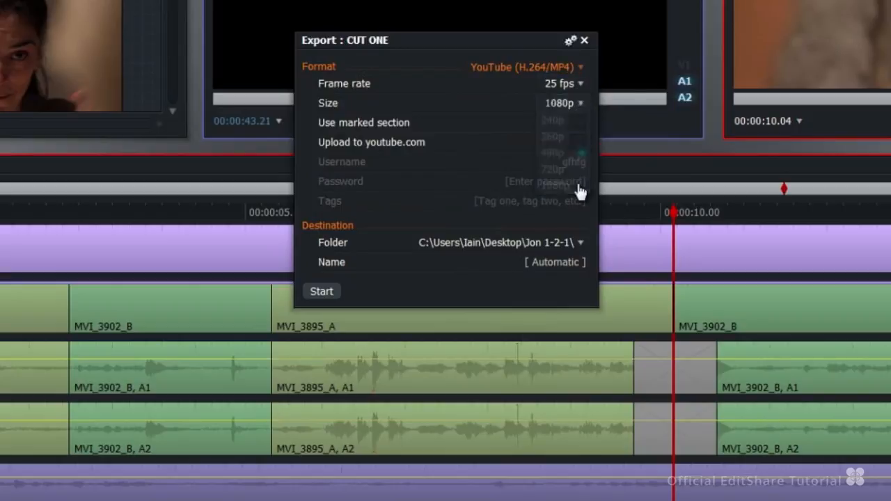
Set the export destination to the Desktop folder and start the YouTube export.
click(565, 243)
click(210, 149)
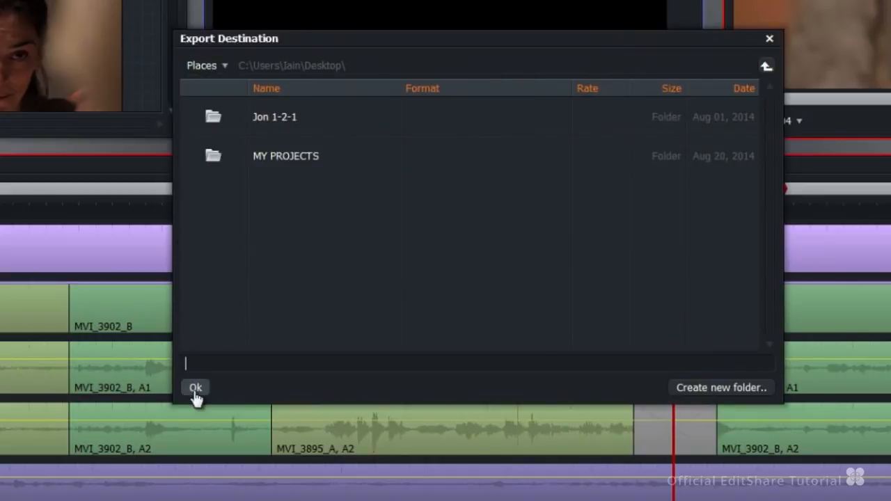
click(196, 388)
click(360, 291)
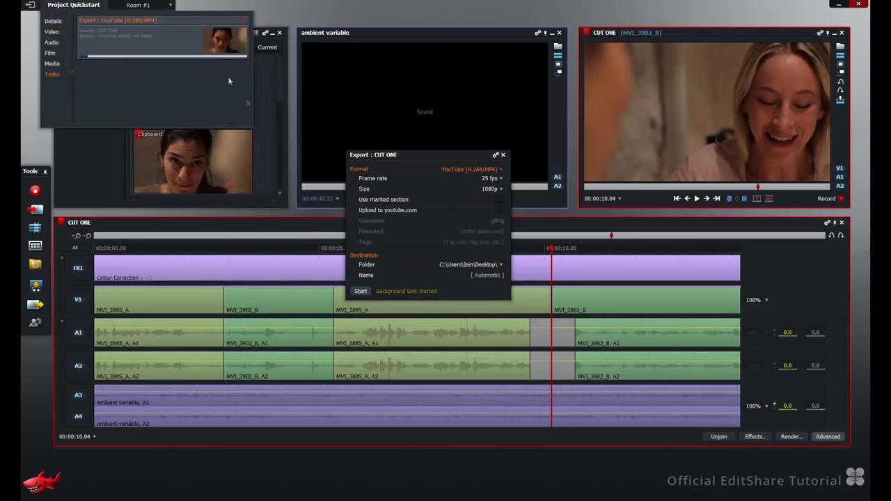
Switch the export format to Blu-Ray and start a second export of CUT ONE.
click(471, 169)
click(475, 189)
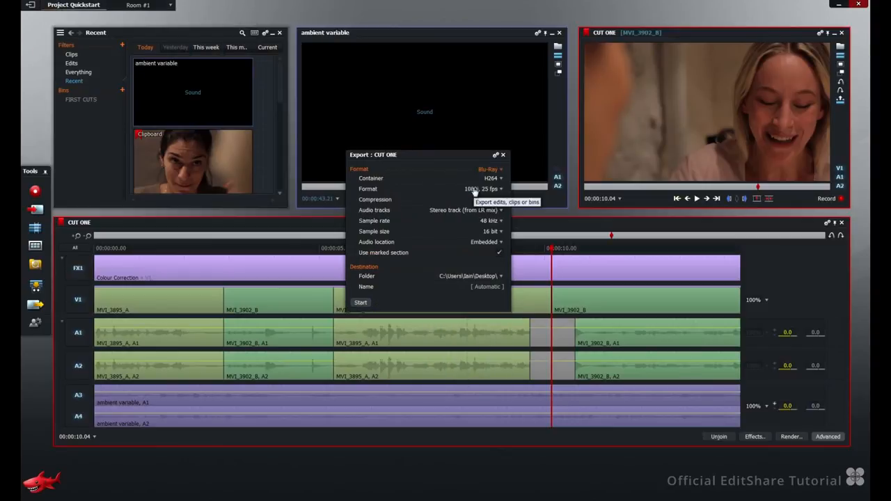
click(362, 304)
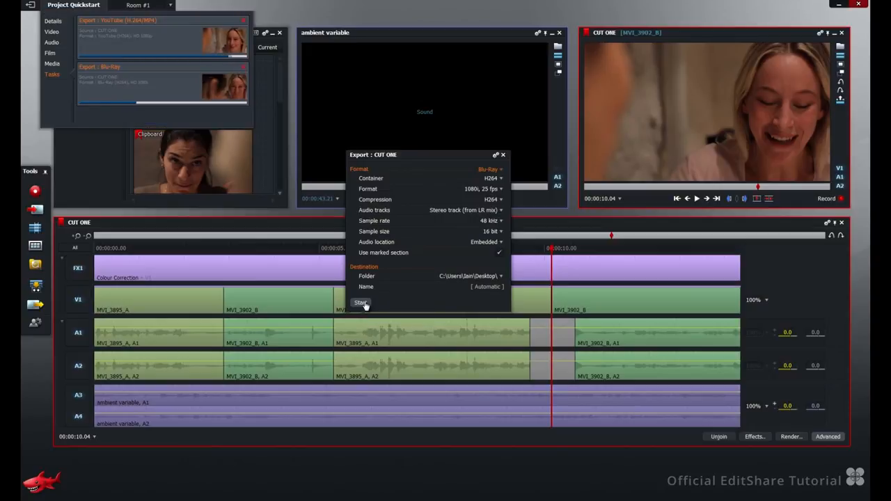